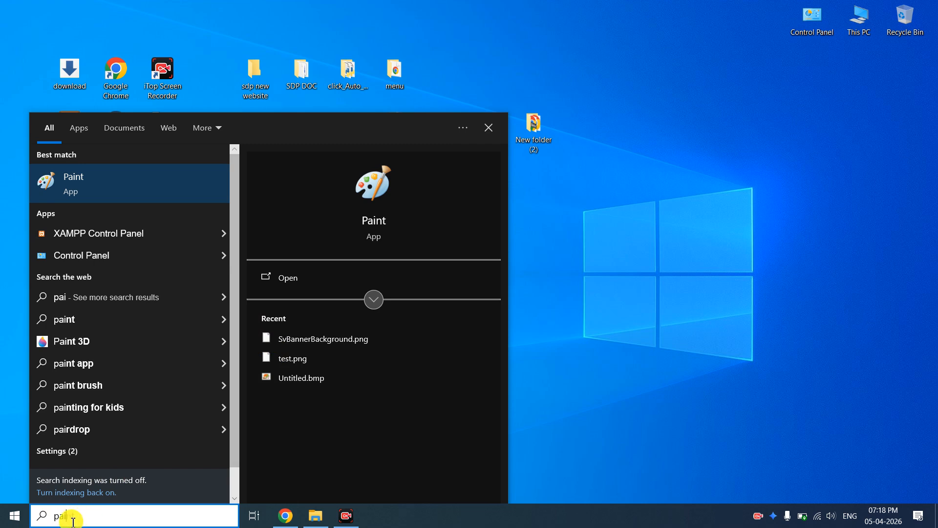
Open Paint and hide the rulers and gridlines around the canvas.
click(286, 277)
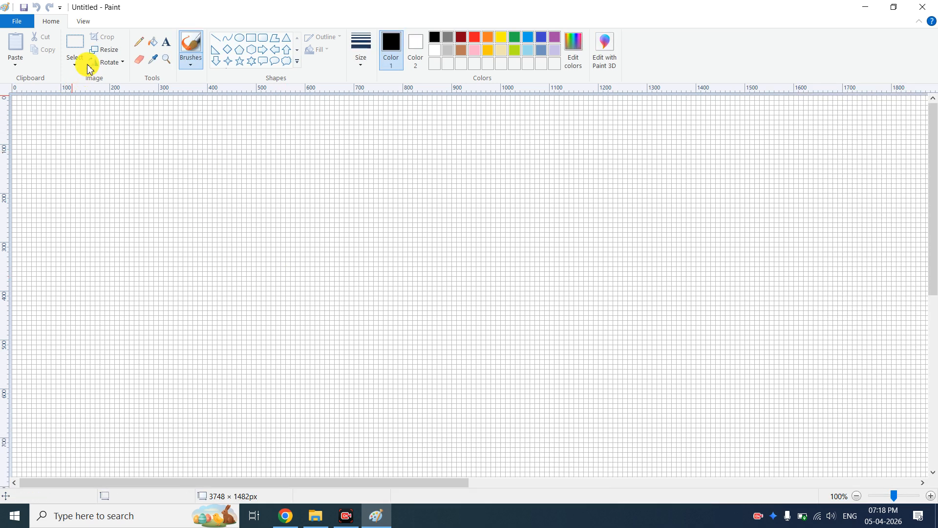
click(84, 22)
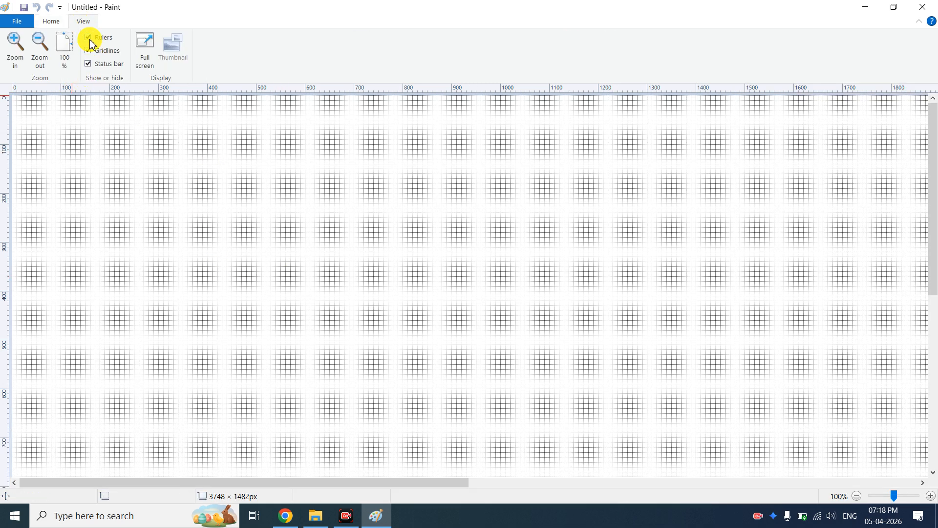
click(90, 40)
click(91, 52)
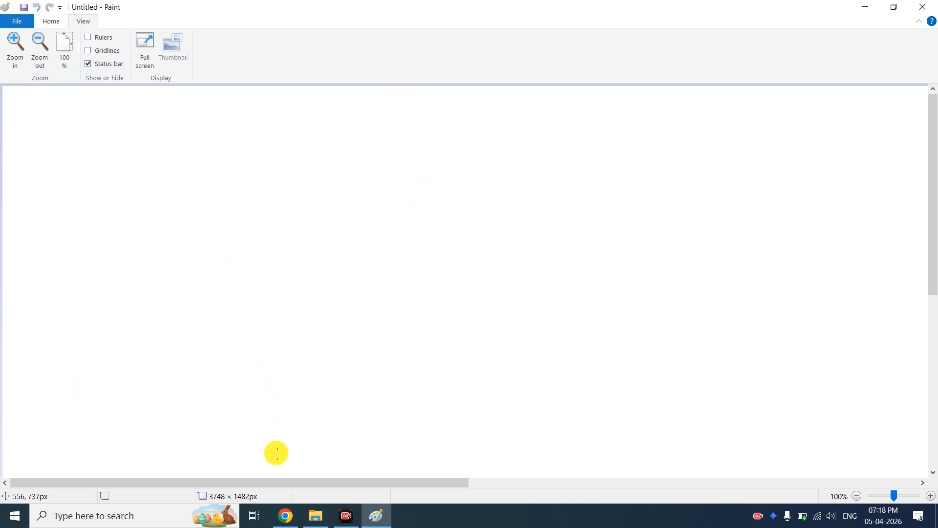
Switch to the Chrome notes page, examine the New entry in the File Tab section, and return to Paint.
click(285, 516)
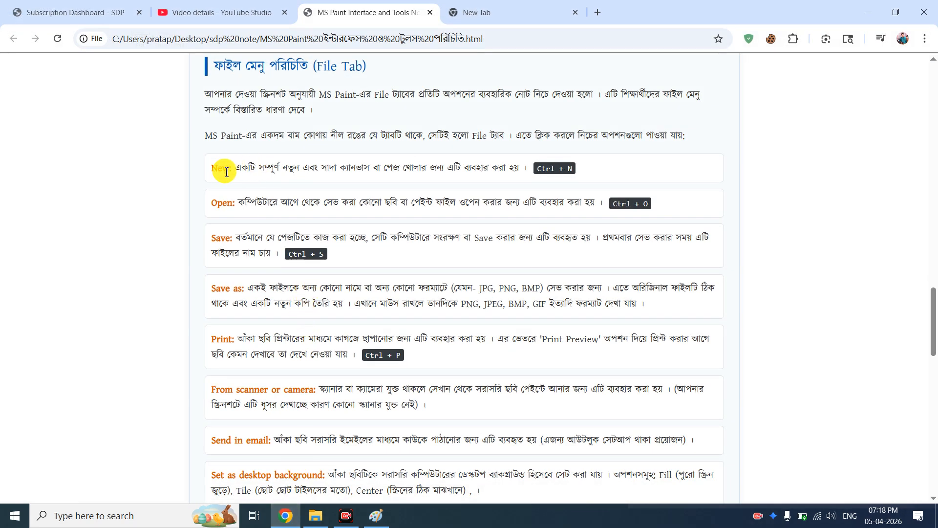
drag(225, 171, 488, 167)
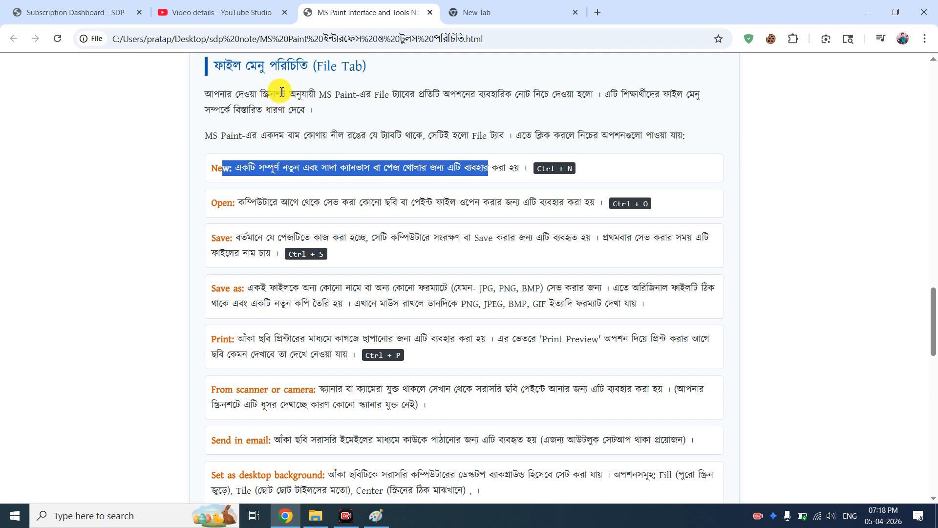
click(380, 522)
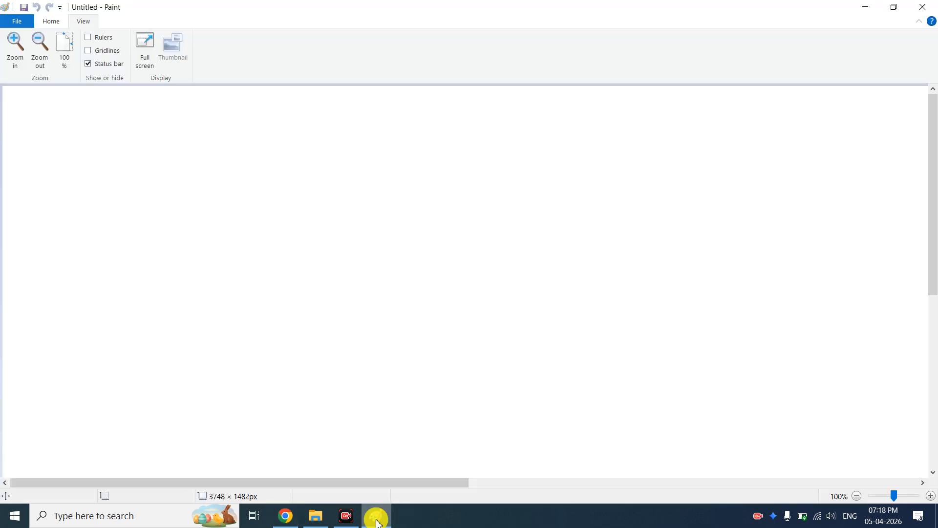
click(378, 522)
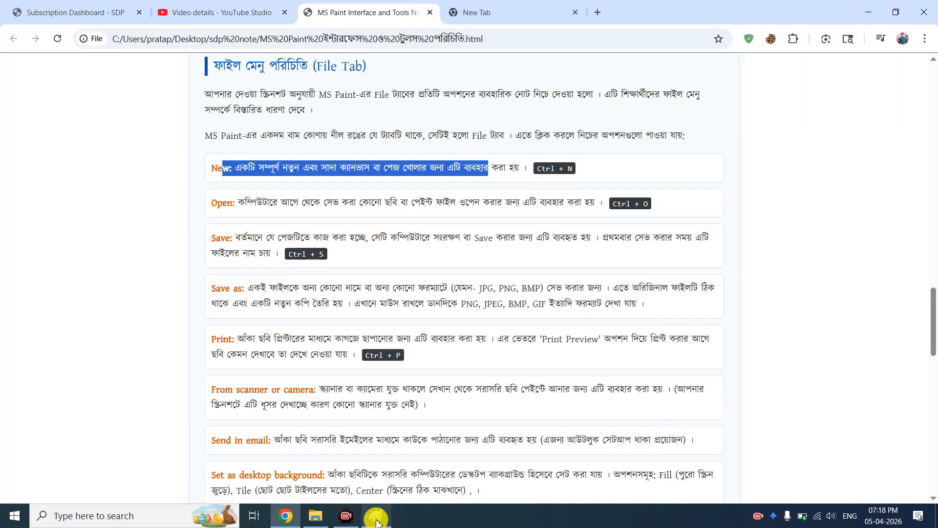
click(284, 522)
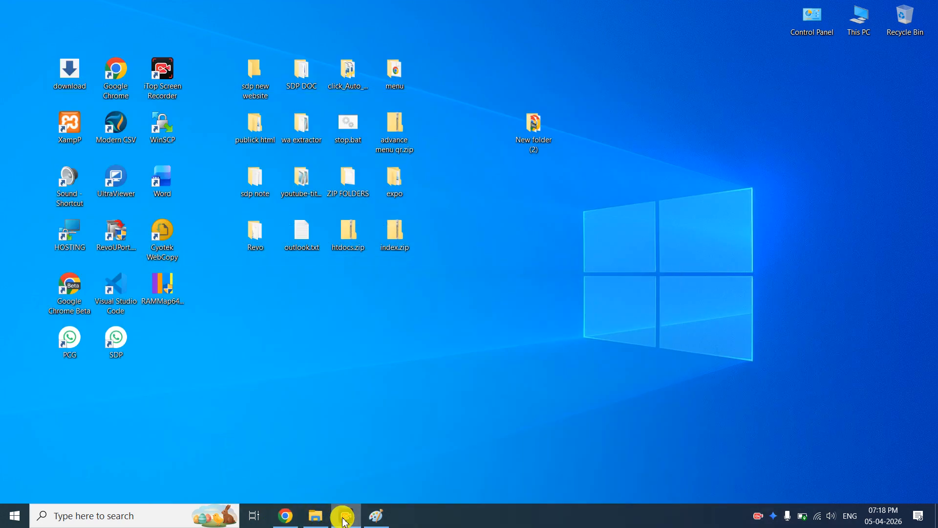
click(376, 517)
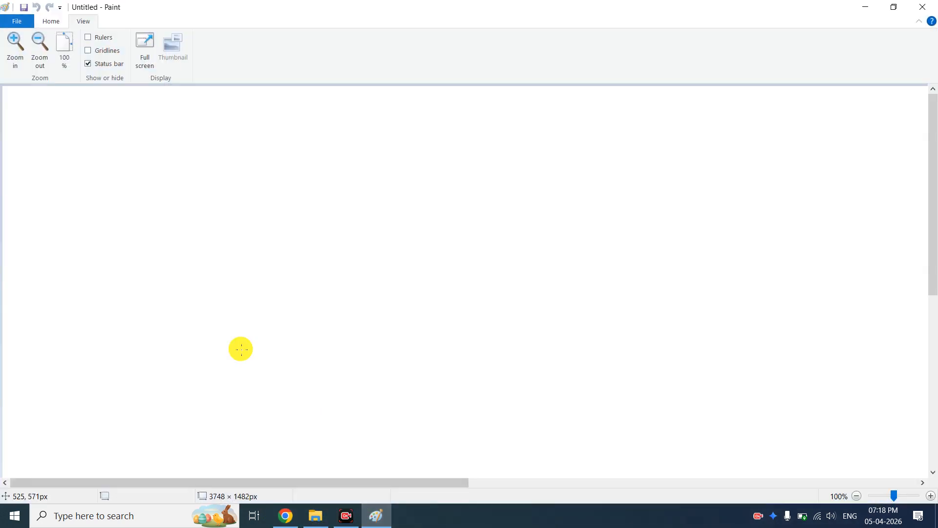
Start a new picture and draw a looping freehand brush stroke on the canvas.
click(19, 22)
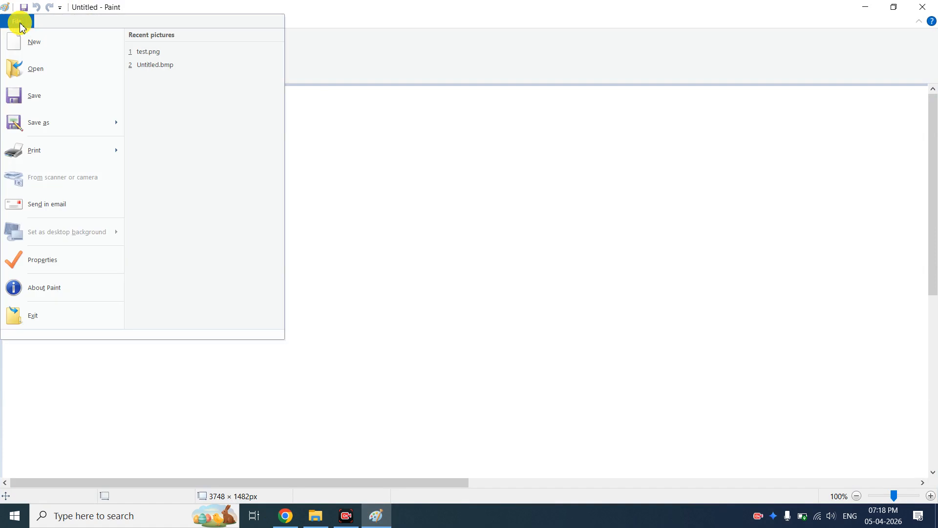
click(57, 45)
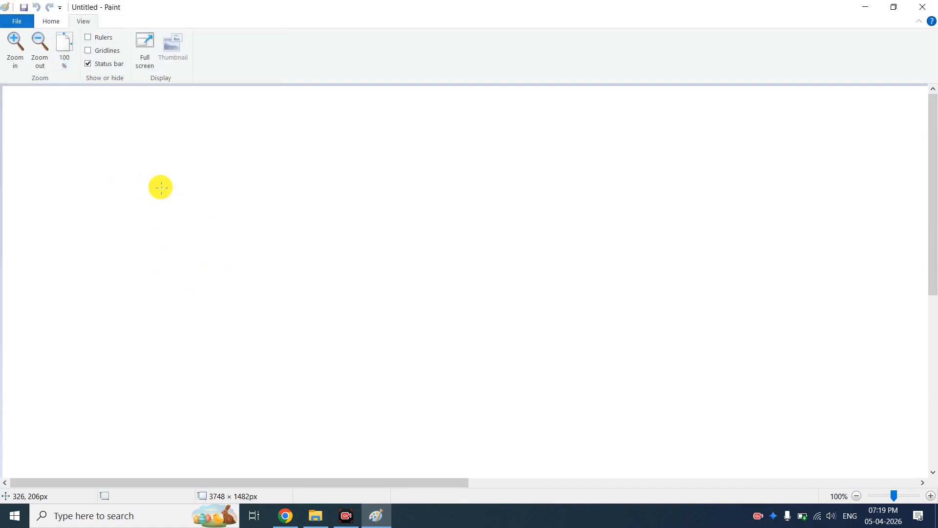
mouse_move(96, 114)
mouse_down()
mouse_move(299, 224)
mouse_move(209, 290)
mouse_up()
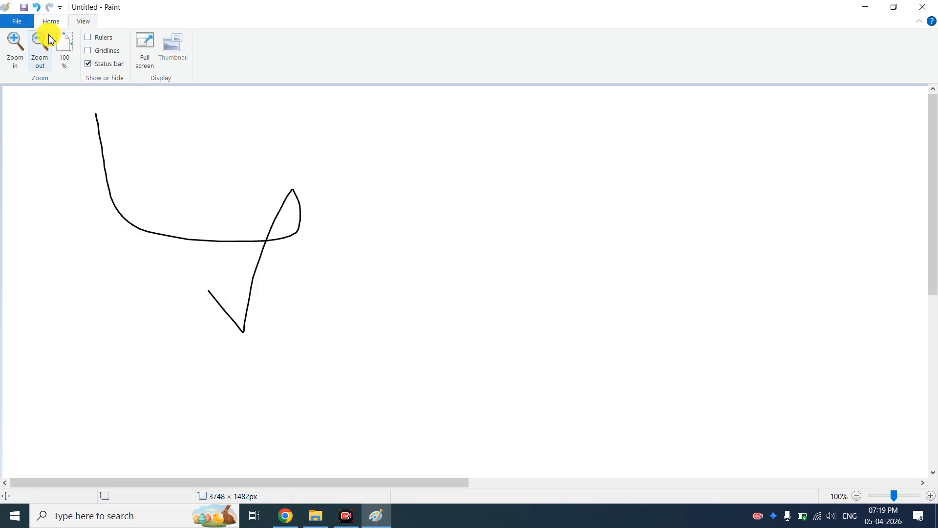
Start another blank picture without saving the changes to the current drawing.
click(51, 21)
click(17, 21)
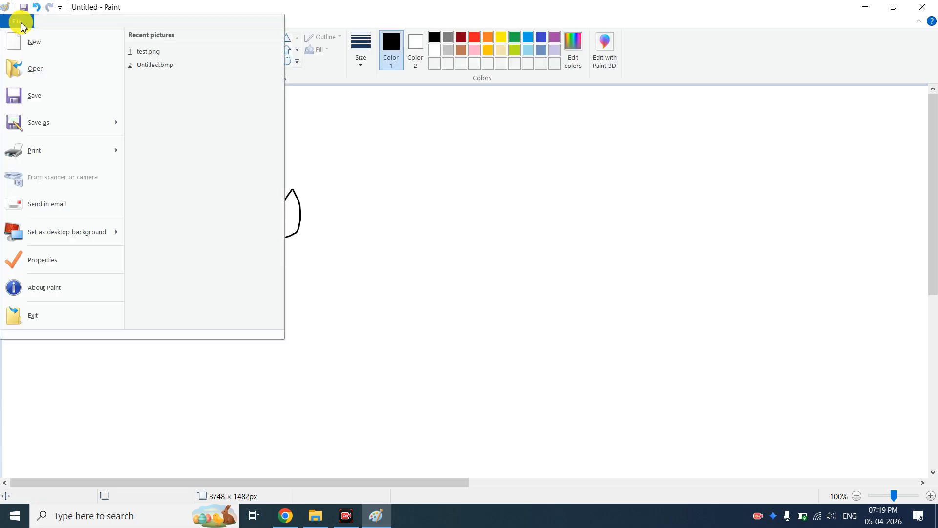
click(44, 55)
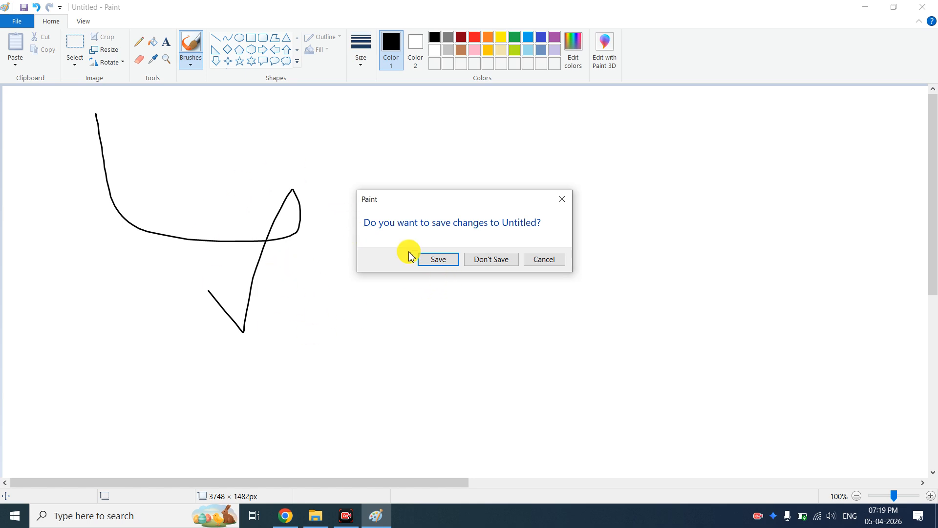
click(496, 261)
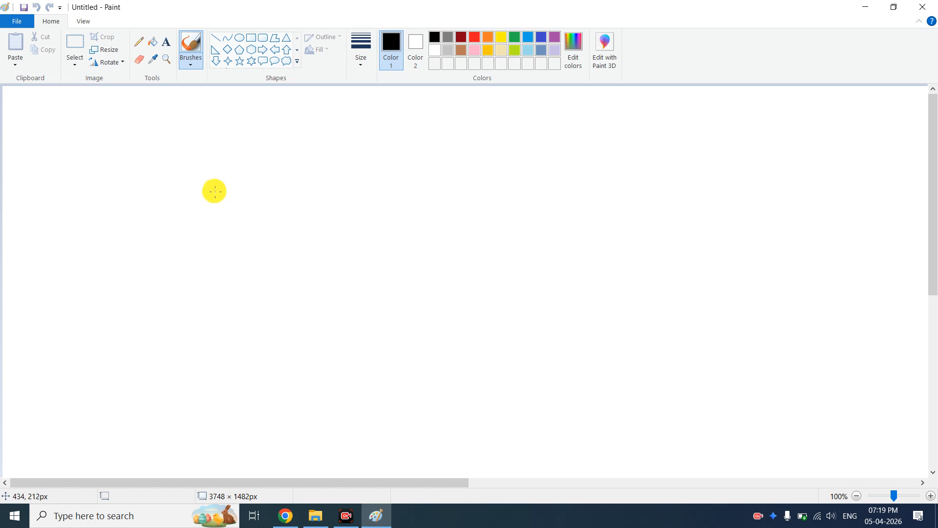
Save the blank picture as Untitled.png in the Downloads folder.
click(18, 21)
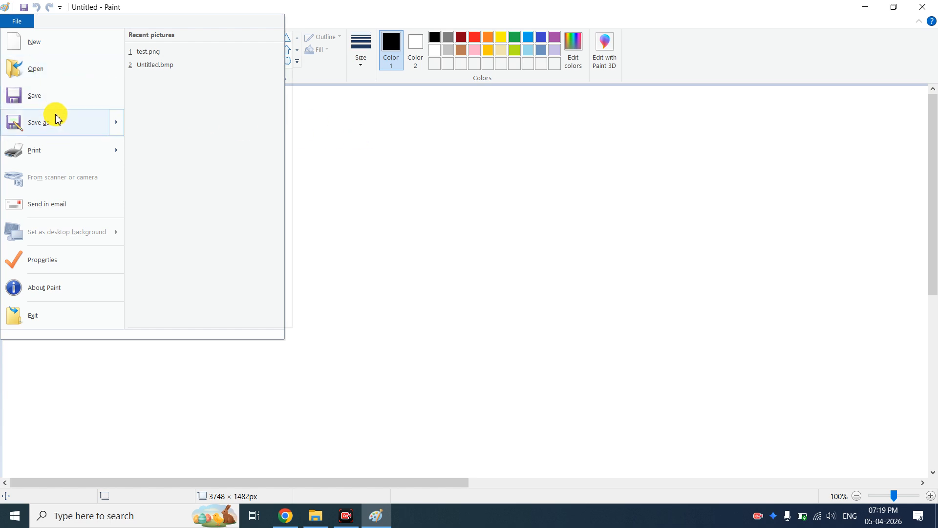
mouse_move(56, 118)
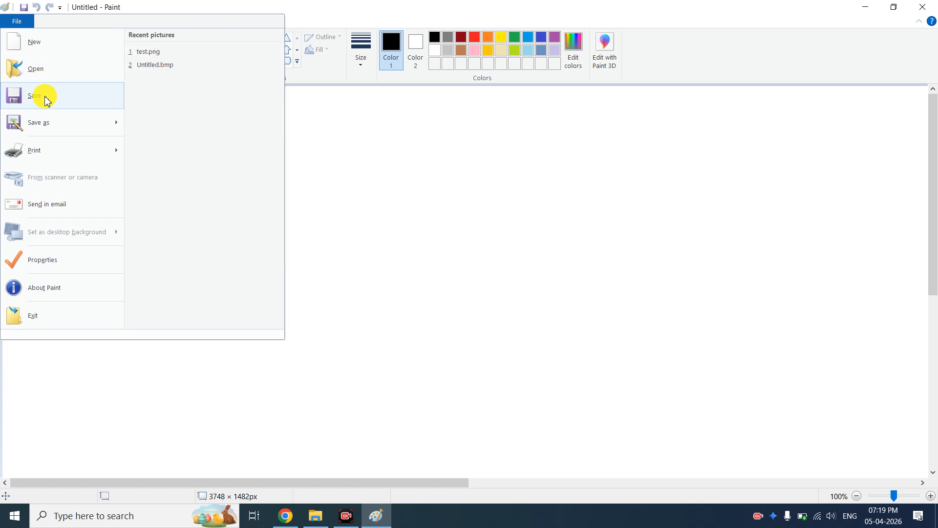
click(46, 101)
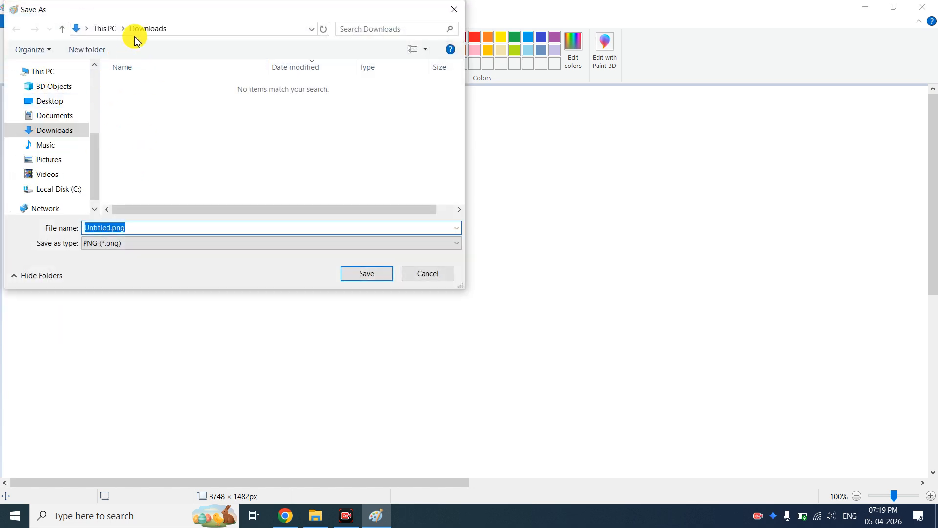
click(372, 275)
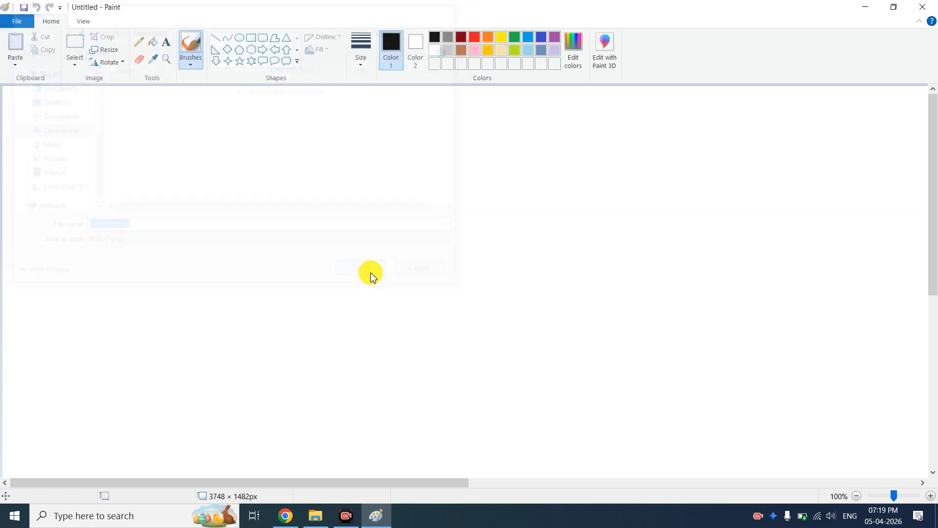
Draw a long wavy black brush stroke across the upper half of the canvas and save it to Untitled.png.
mouse_move(197, 232)
mouse_down()
mouse_move(609, 210)
mouse_move(646, 225)
mouse_up()
click(17, 21)
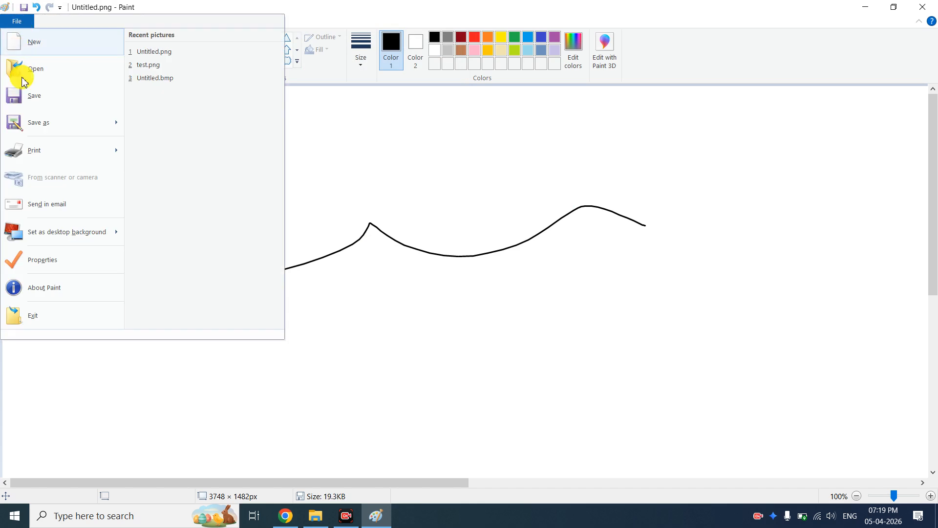
click(43, 98)
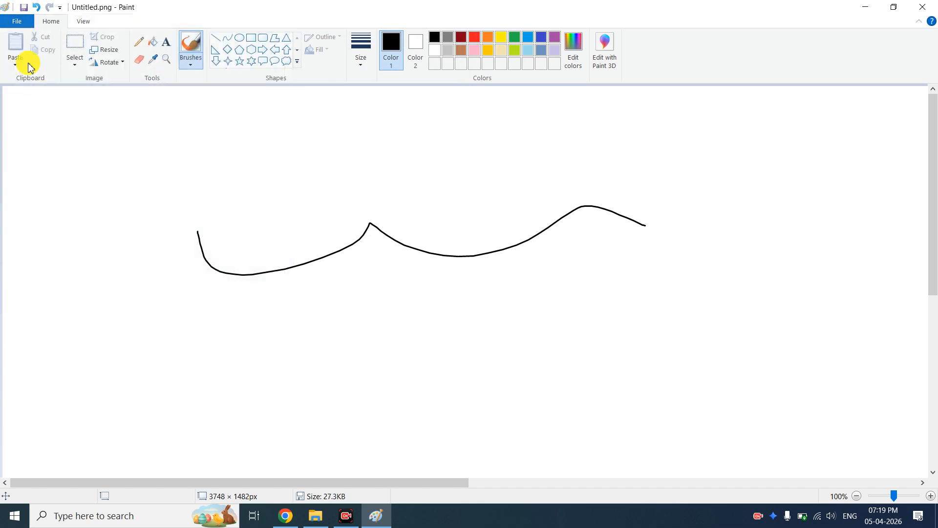
Start a new blank picture, then open Untitled.png from the Downloads folder.
click(17, 21)
click(36, 43)
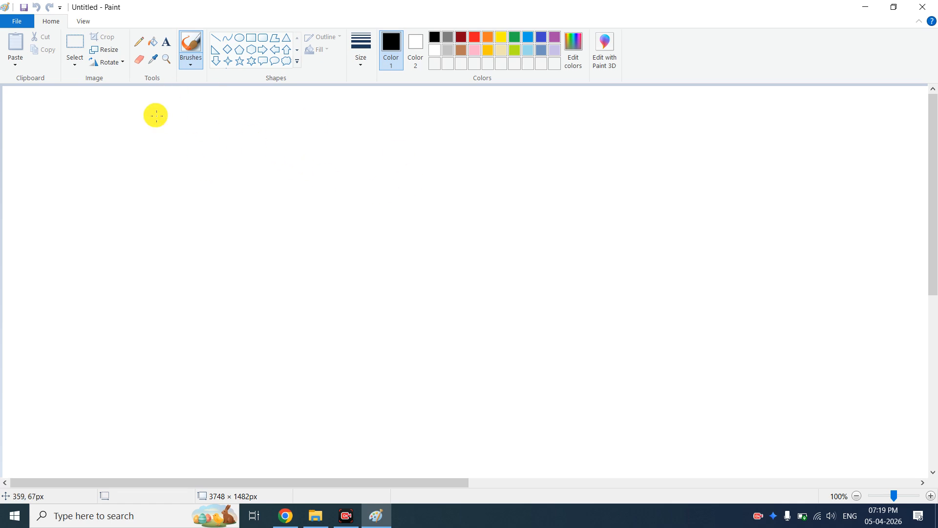
click(18, 25)
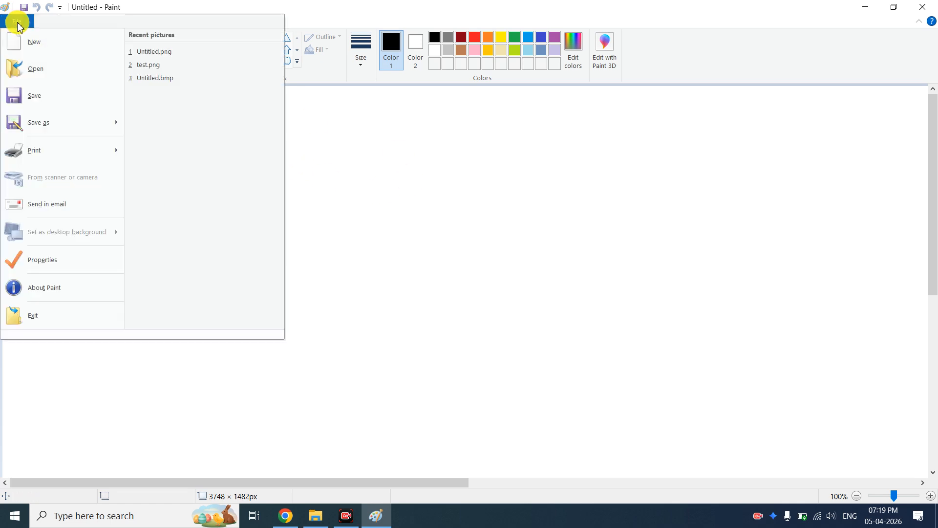
click(44, 78)
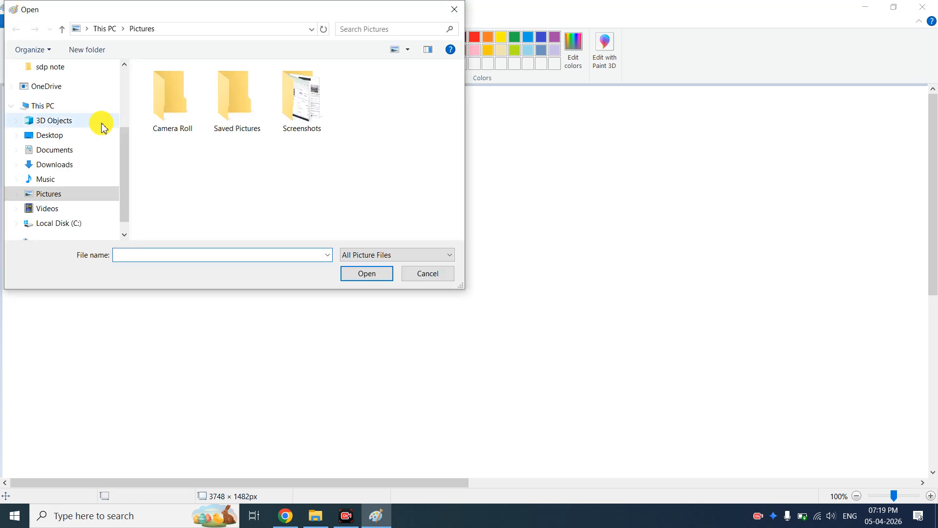
click(60, 164)
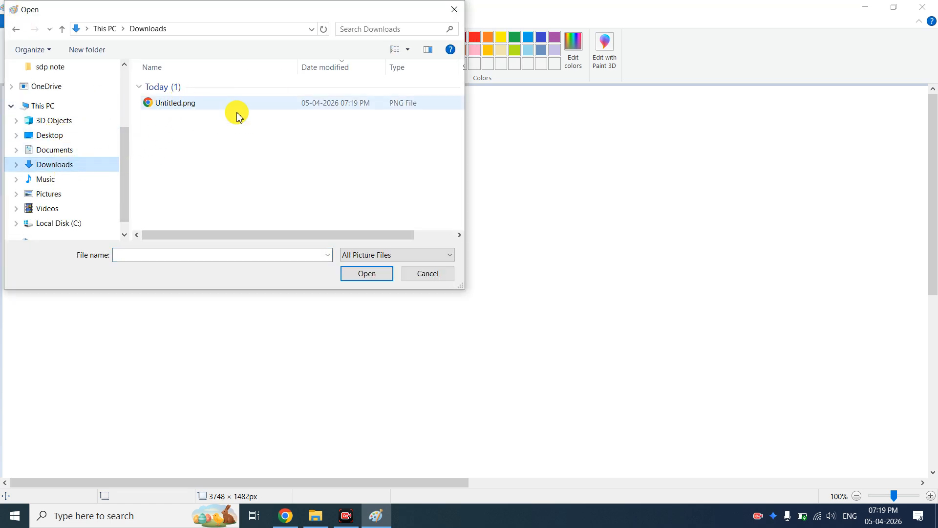
click(178, 104)
click(370, 277)
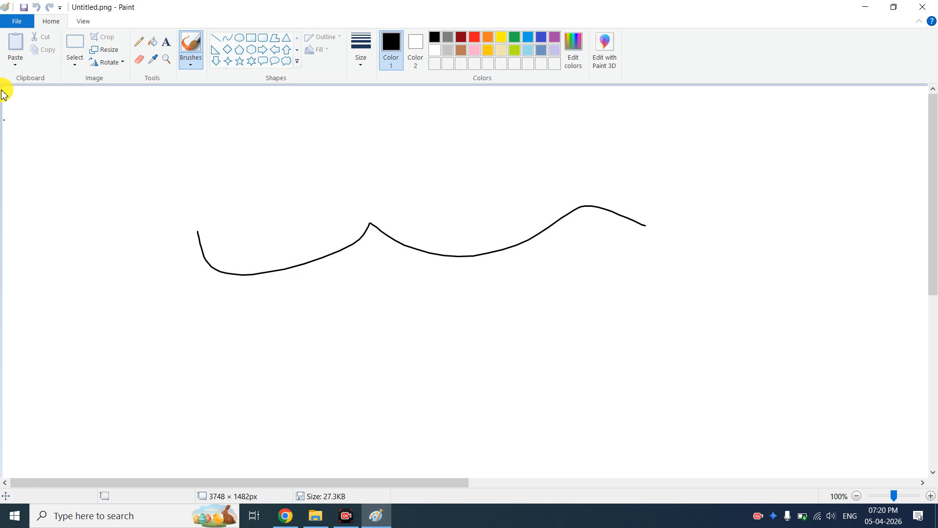
Start a new blank picture and save it in Downloads as a PNG file named img.
click(19, 25)
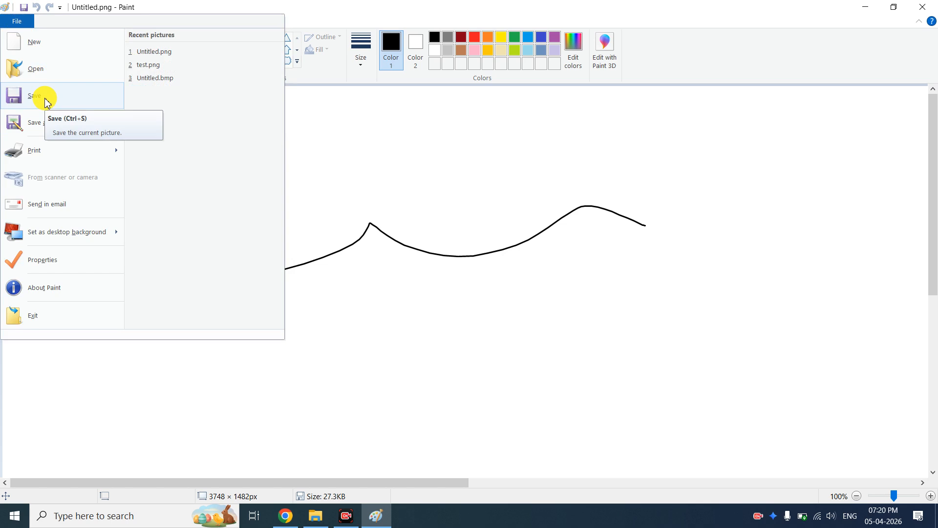
mouse_move(45, 131)
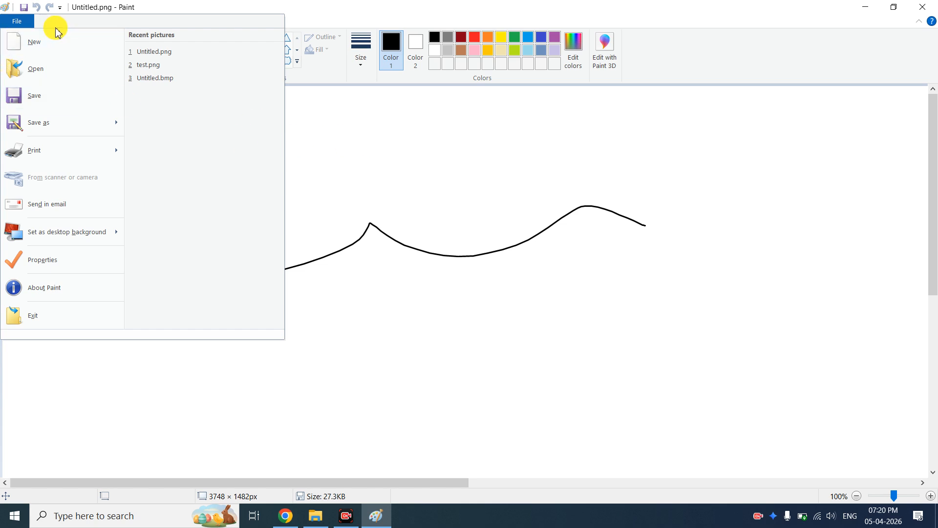
click(47, 48)
click(17, 21)
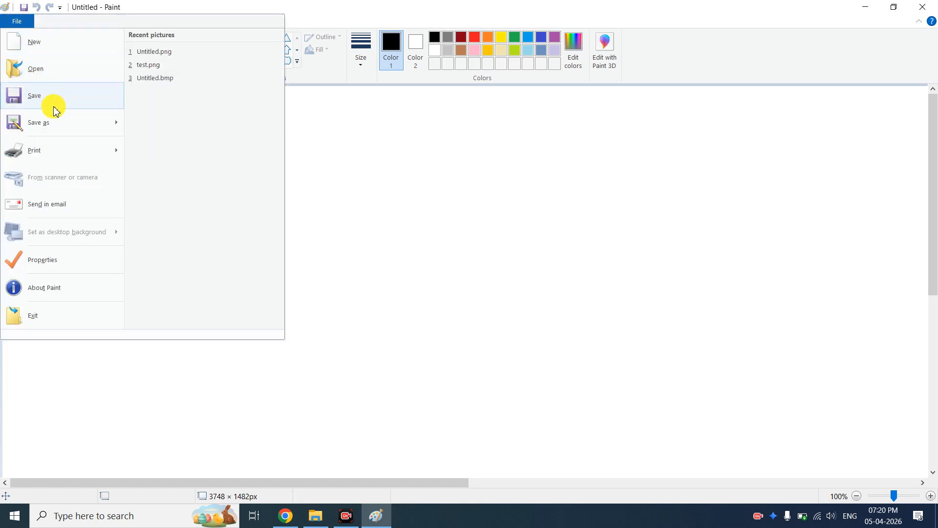
click(55, 104)
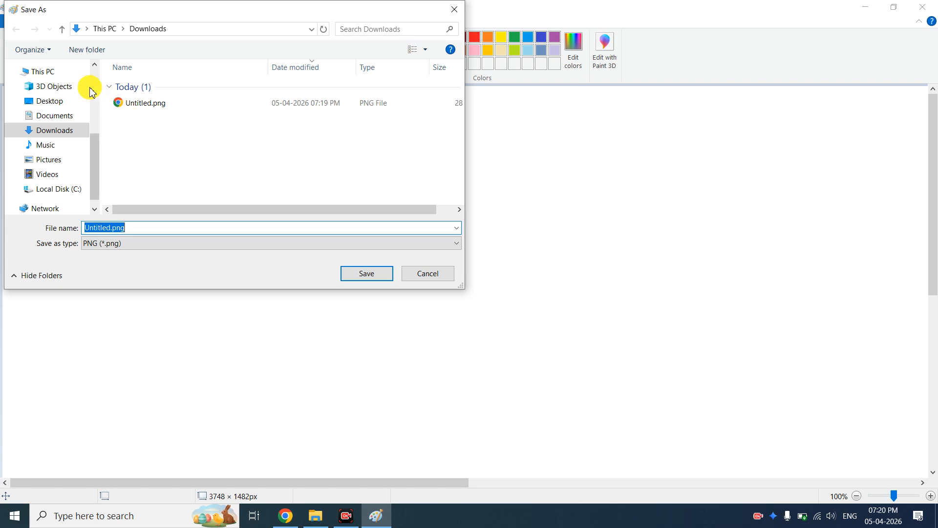
drag(87, 9, 150, 46)
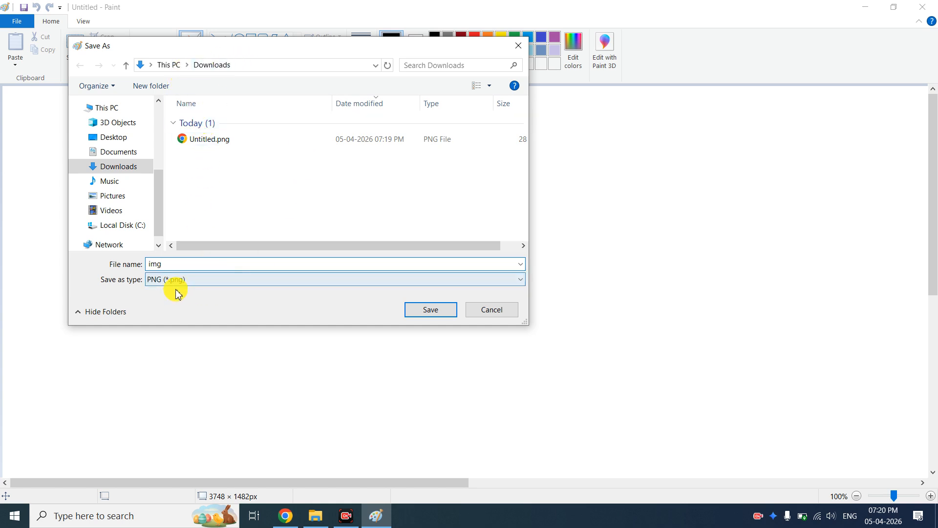
click(199, 277)
click(199, 278)
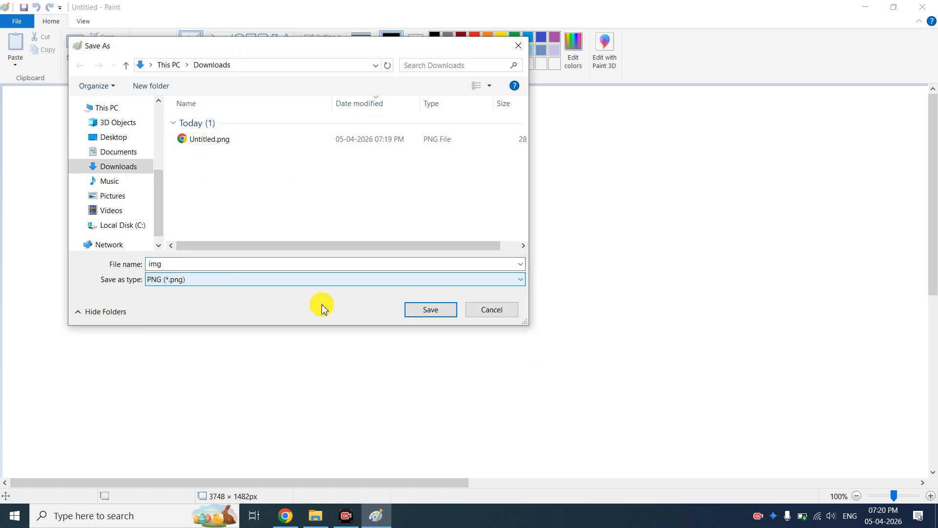
click(430, 310)
Draw a gently wavy black brush line near the top of the canvas and save the change to img.png.
mouse_move(151, 166)
mouse_down()
mouse_move(243, 189)
mouse_move(526, 174)
mouse_up()
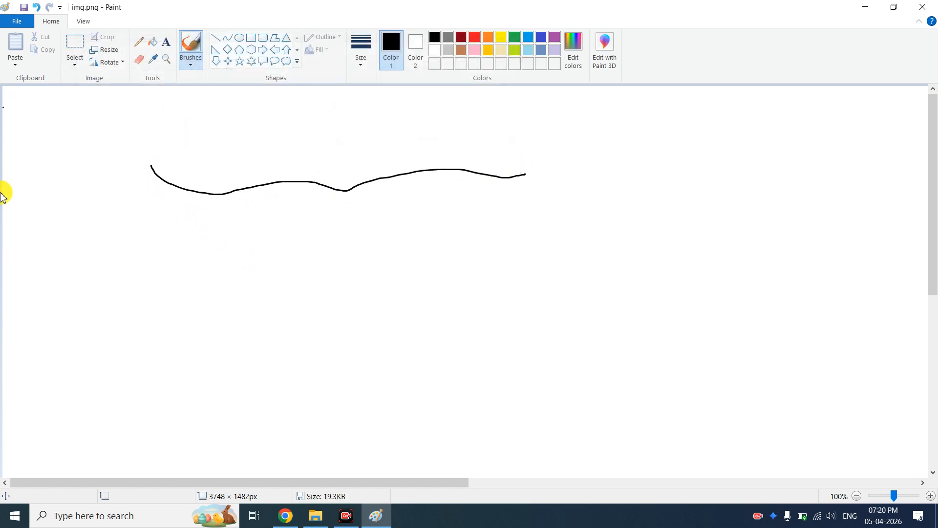
click(20, 19)
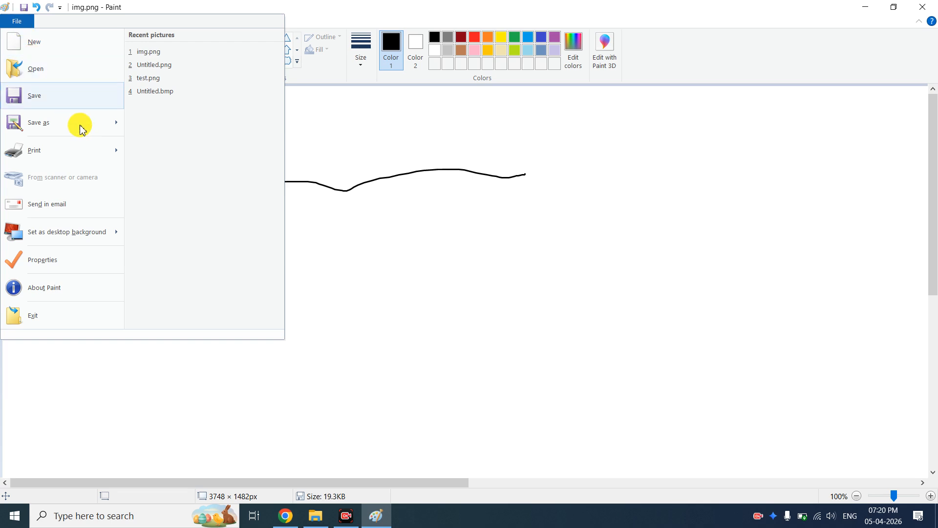
click(37, 95)
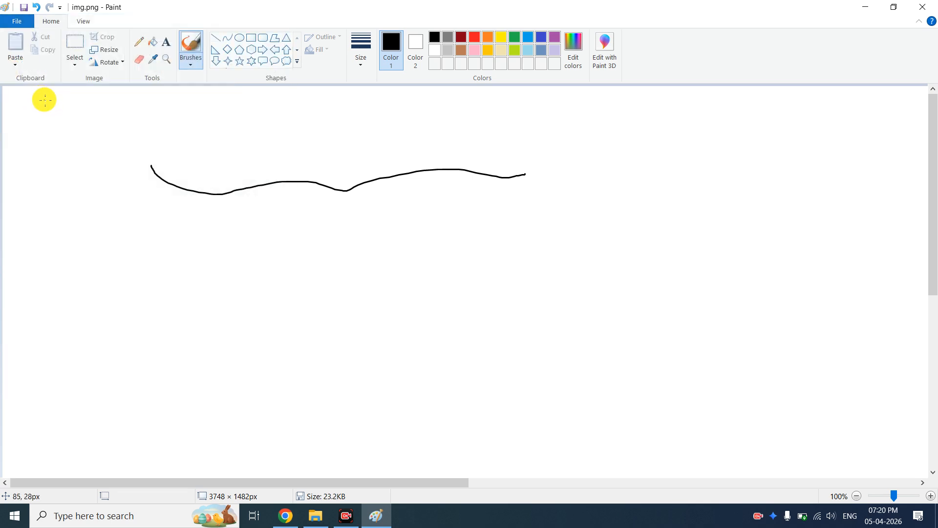
Draw a thin black pencil curve running diagonally down across the wavy brush line.
click(18, 21)
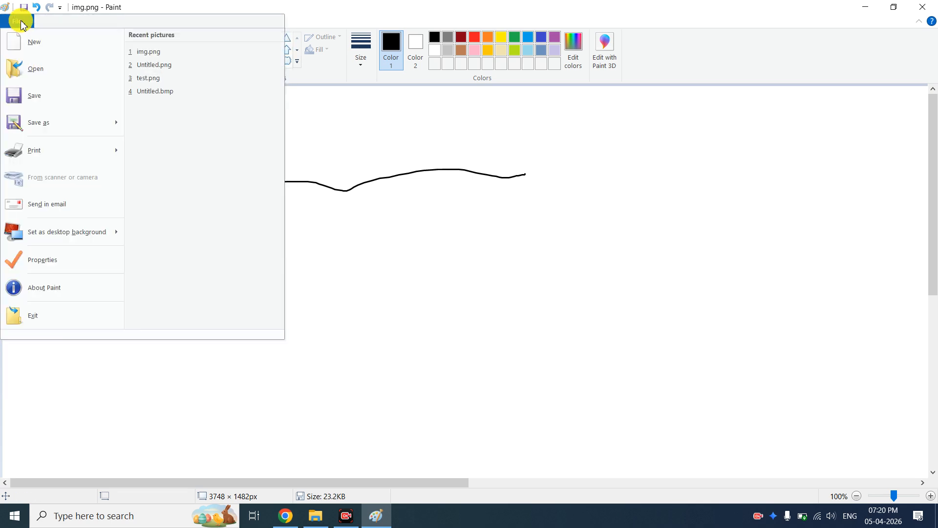
click(355, 126)
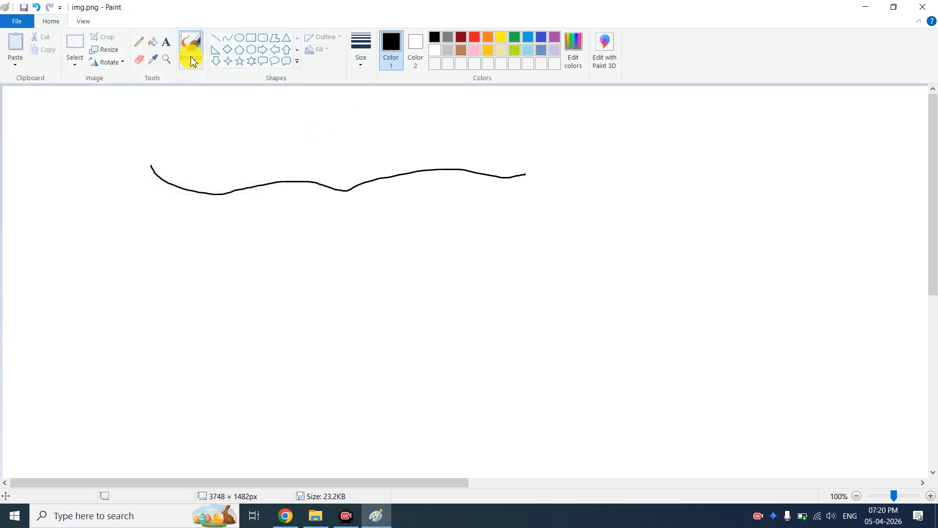
click(141, 45)
mouse_move(202, 124)
mouse_down()
mouse_move(240, 178)
mouse_move(348, 233)
mouse_move(480, 324)
mouse_move(552, 352)
mouse_up()
Save the drawing as a new PNG picture named img2 in Downloads.
click(19, 22)
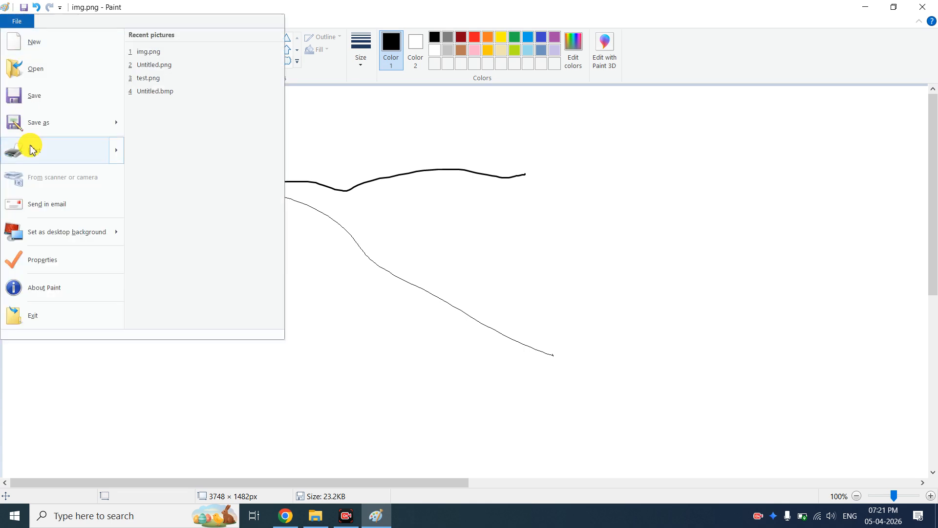
mouse_move(34, 122)
click(171, 59)
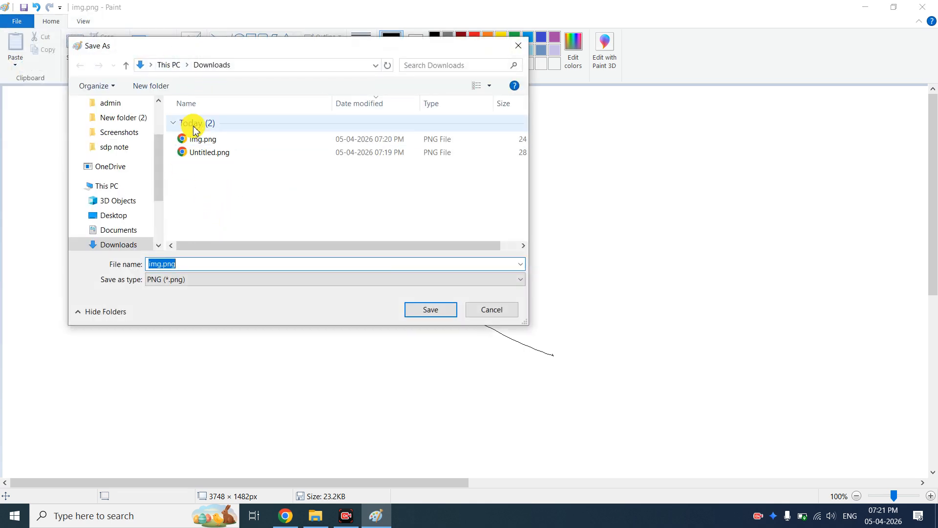
click(161, 264)
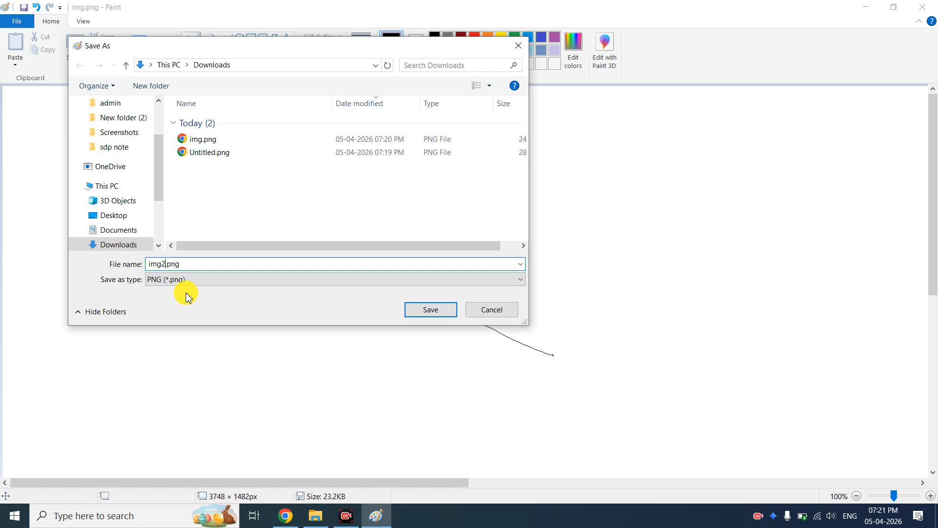
key(Return)
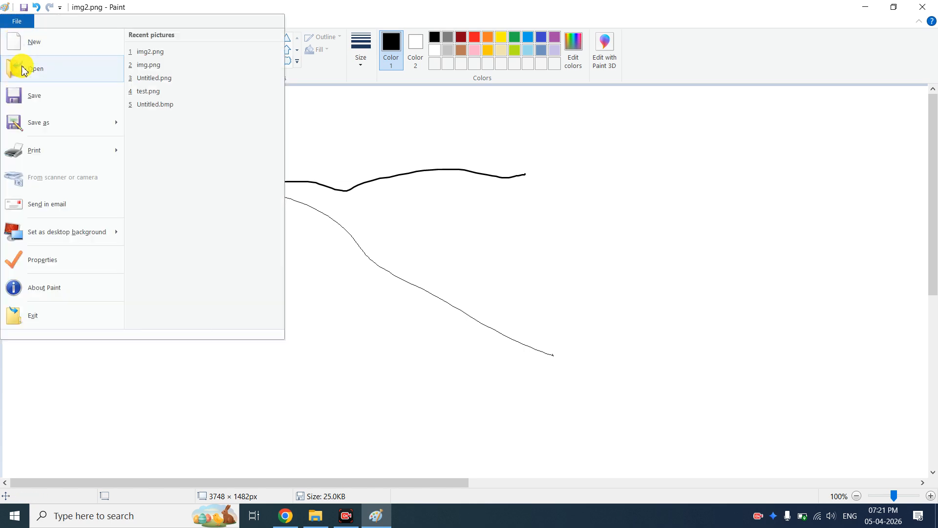
Draw a large freehand pencil oval around most of the wavy line and the diagonal curve.
mouse_move(30, 150)
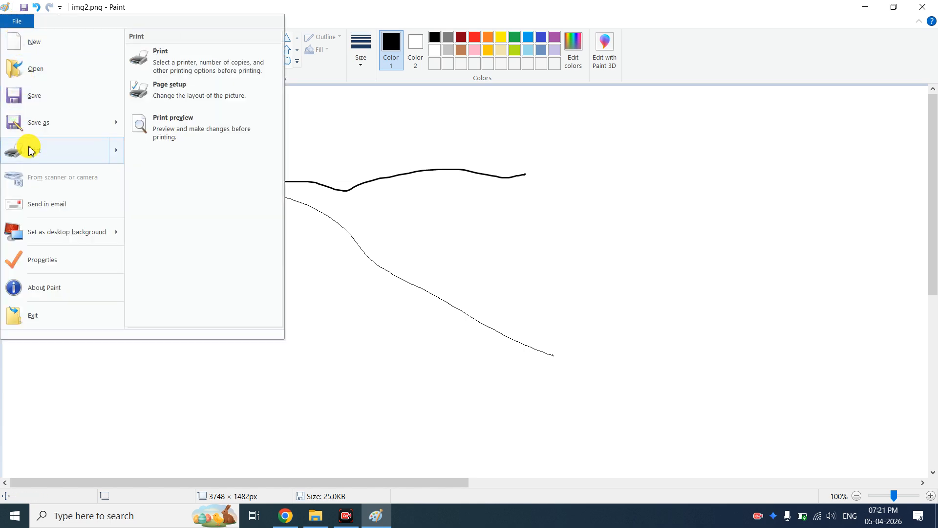
click(501, 182)
mouse_move(450, 139)
mouse_down()
mouse_move(397, 125)
mouse_move(601, 320)
mouse_up()
mouse_move(615, 282)
mouse_down()
mouse_move(417, 125)
mouse_move(382, 132)
mouse_up()
Print the picture with Microsoft Print to PDF, saving the output in Downloads as ddddddddd.
click(16, 22)
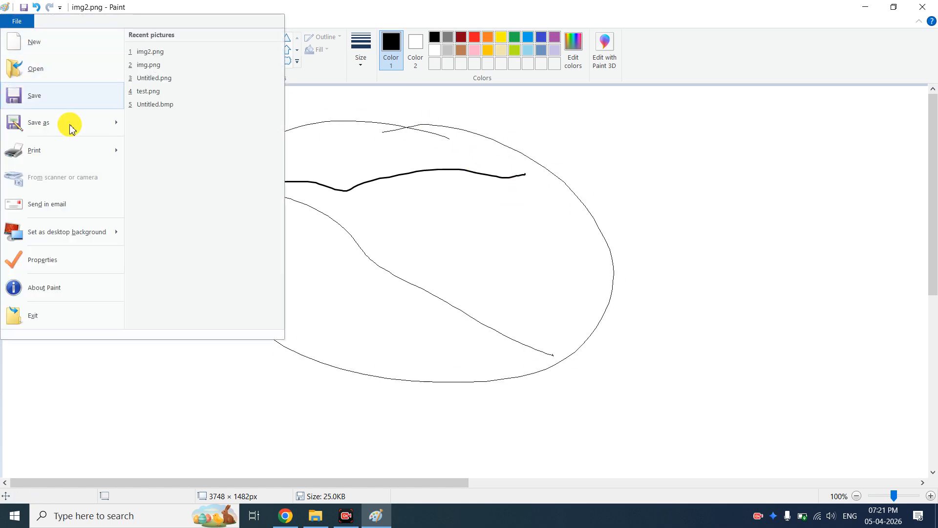
mouse_move(55, 161)
click(181, 62)
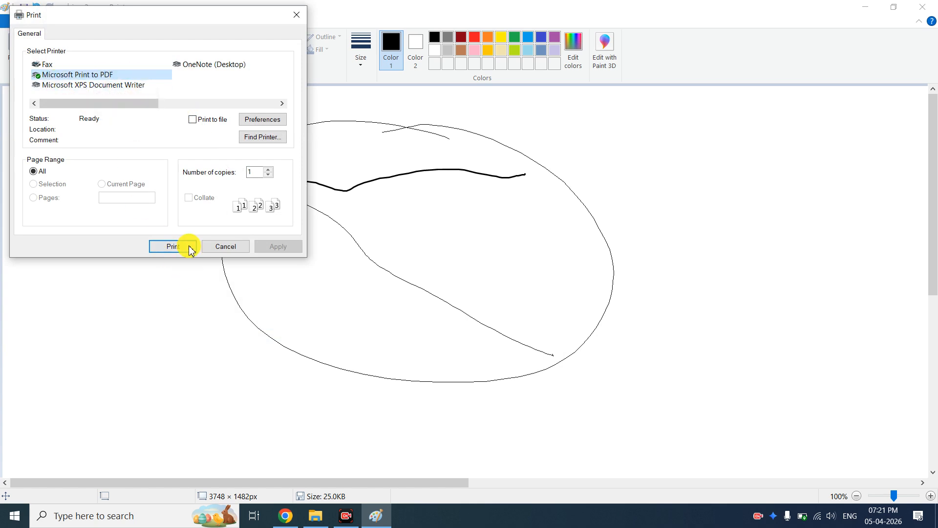
click(174, 247)
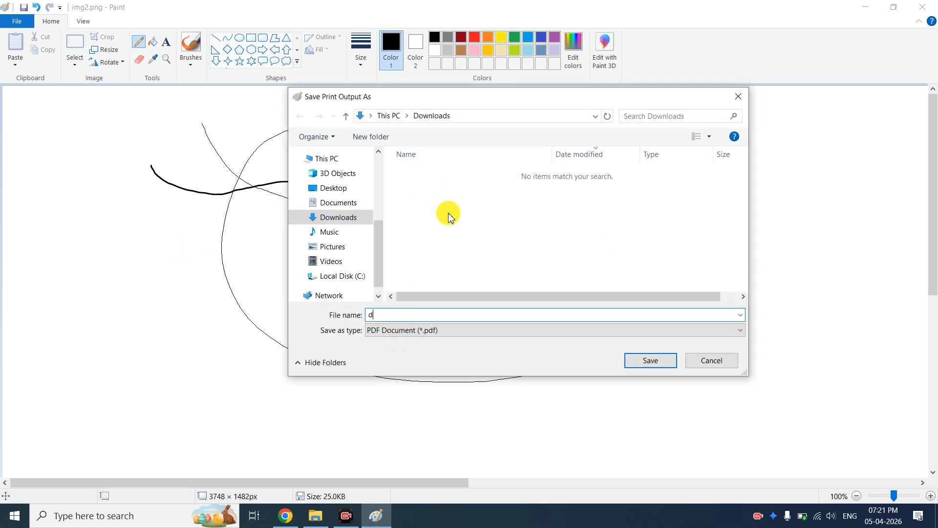
text(dddddddd)
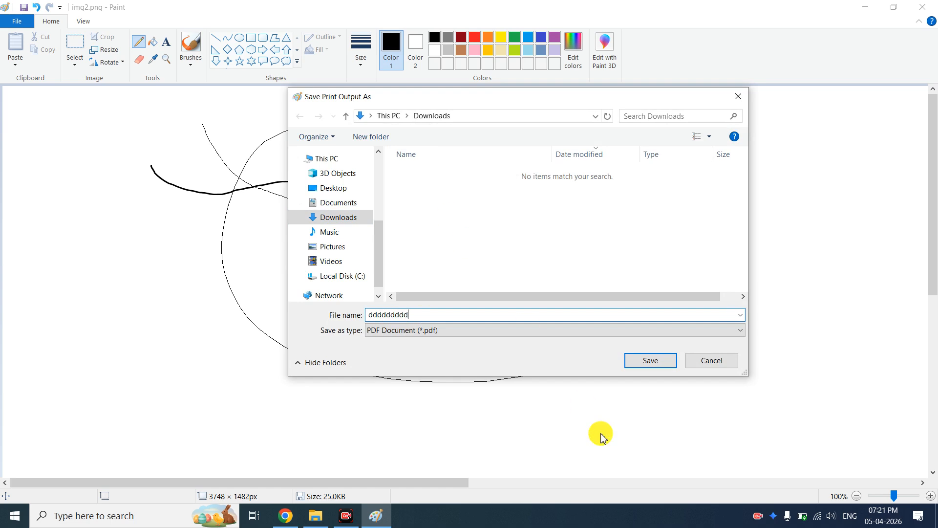
click(651, 361)
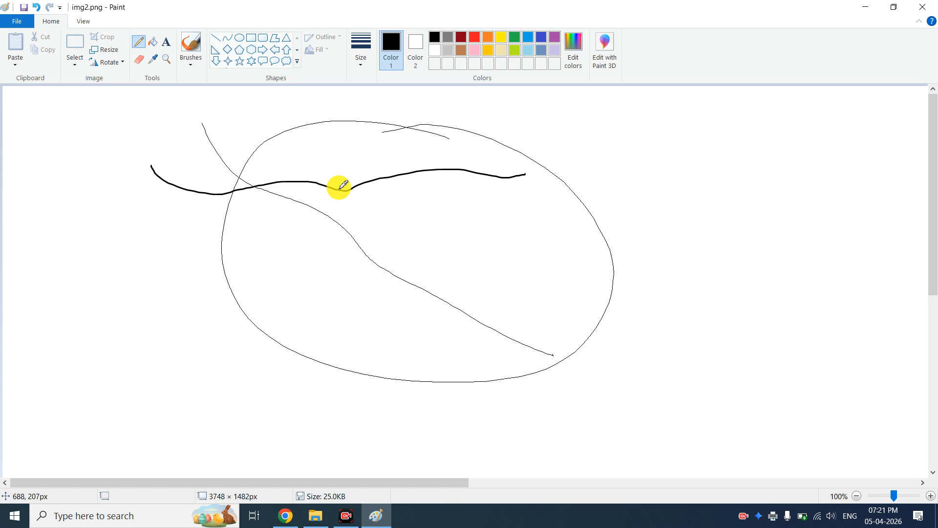
Try to send the picture by email and dismiss the Outlook data file dialogs.
click(12, 22)
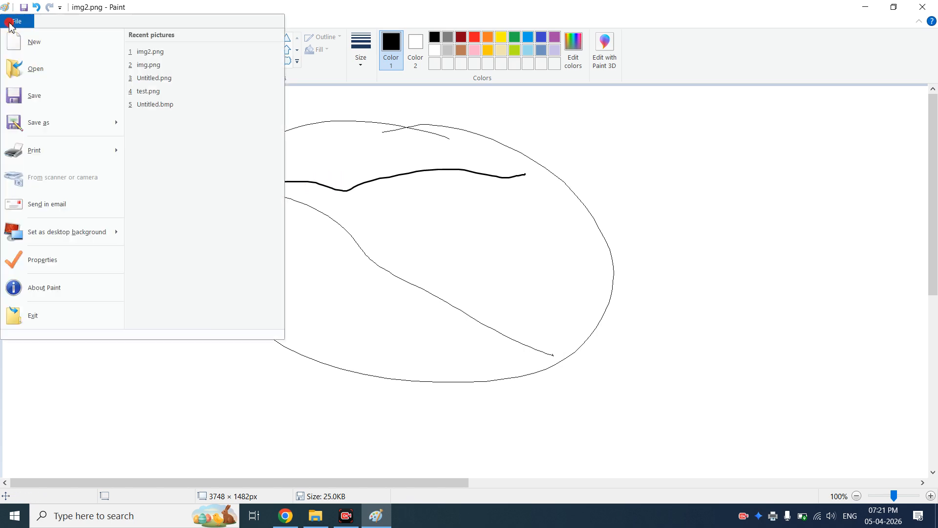
click(63, 205)
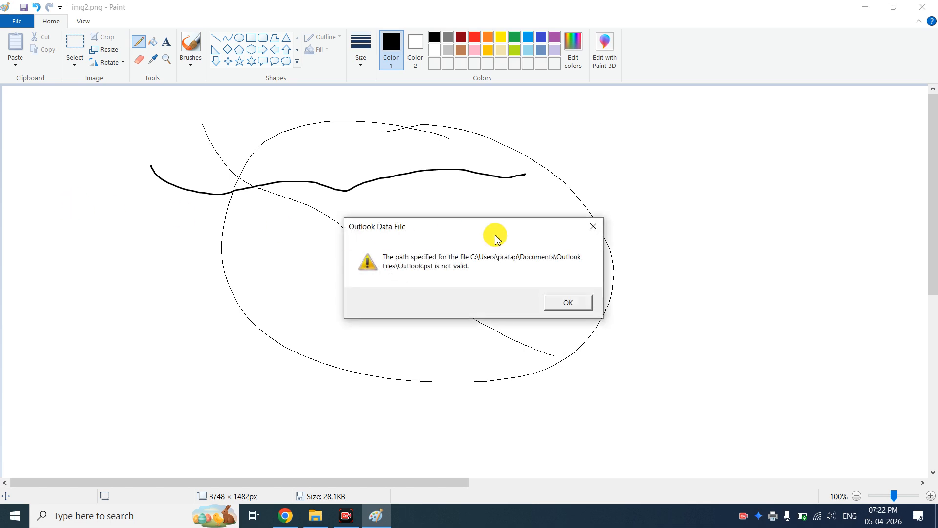
click(595, 226)
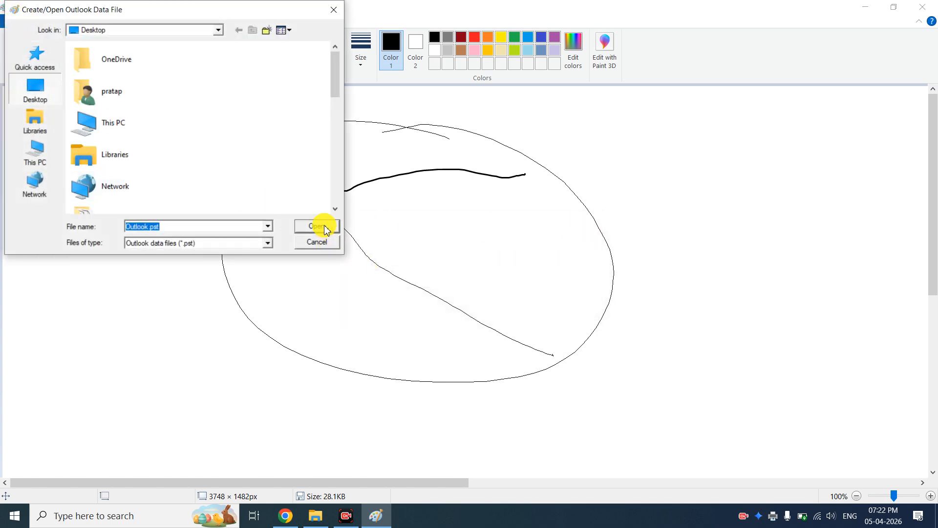
click(332, 11)
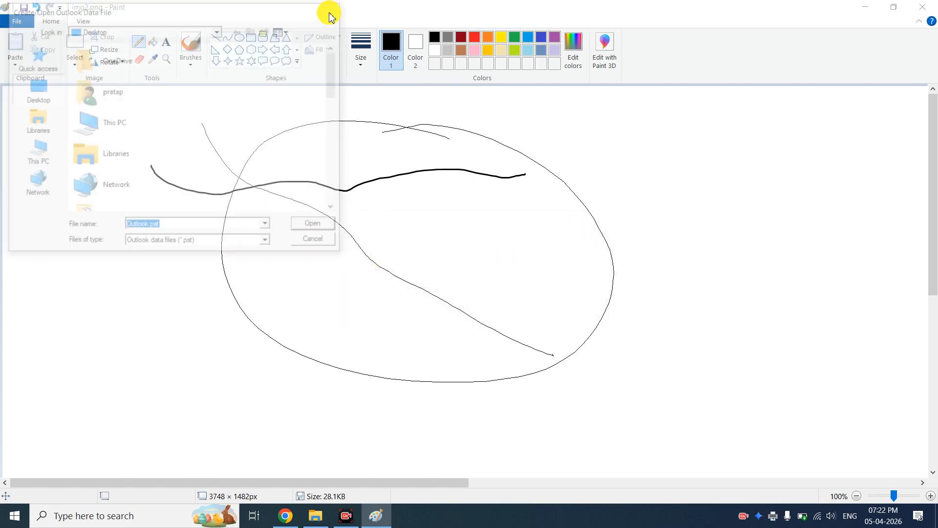
click(17, 22)
mouse_move(62, 238)
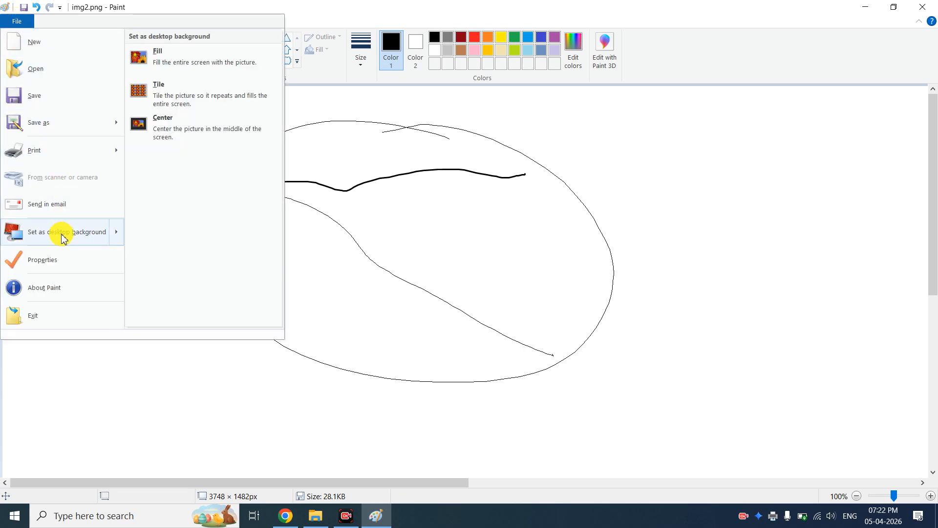
click(498, 247)
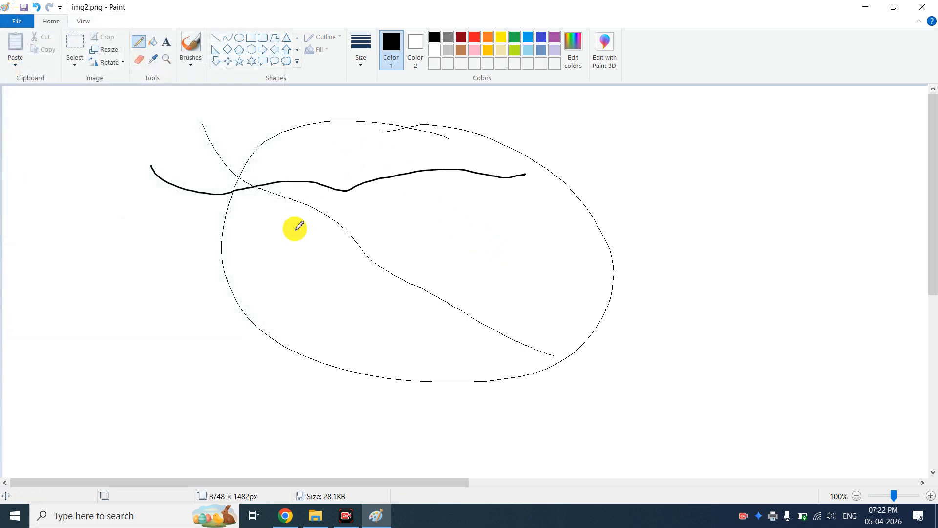
Draw three nested black rectangle outlines across the canvas, the outermost about 3633 × 1365 px and close to the canvas edges.
click(888, 496)
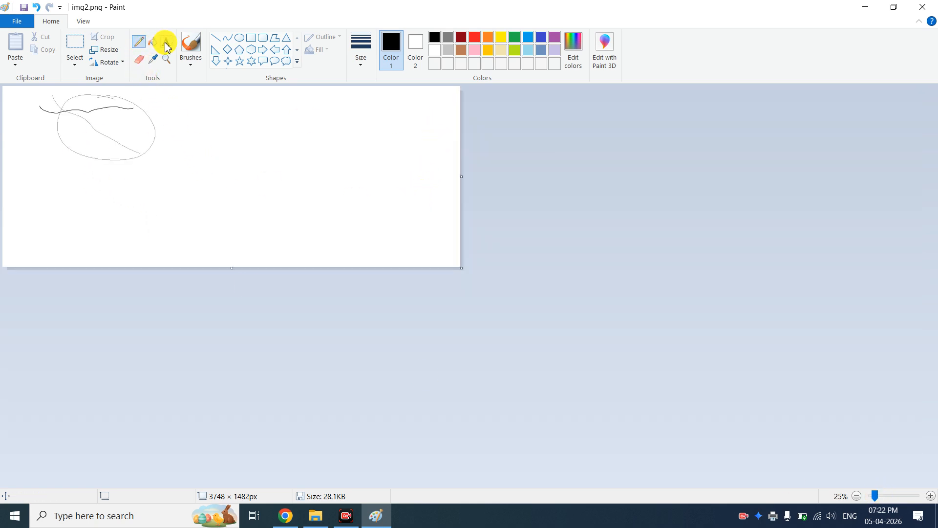
click(249, 40)
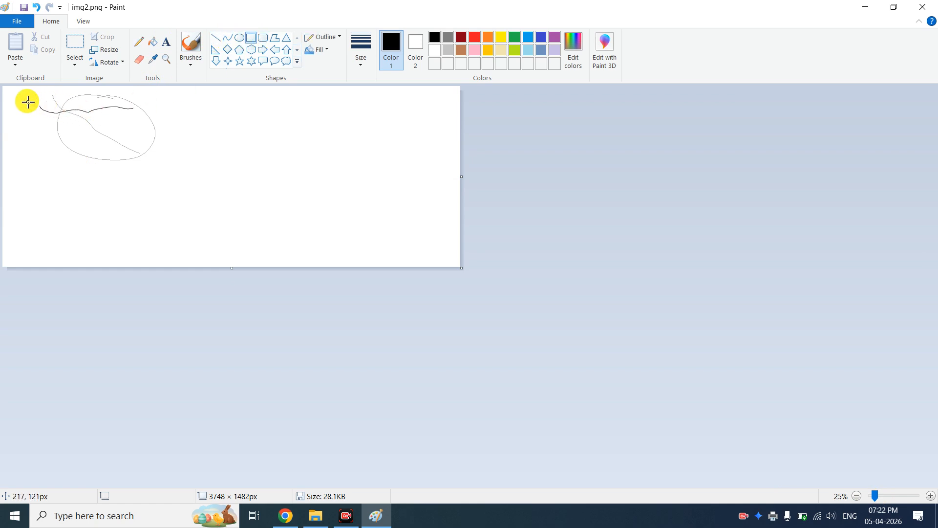
drag(11, 96, 451, 260)
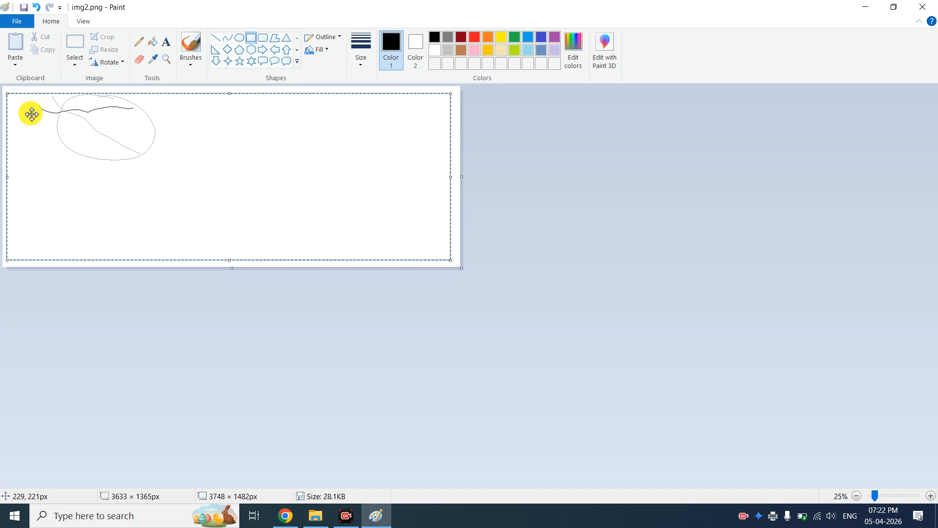
click(365, 314)
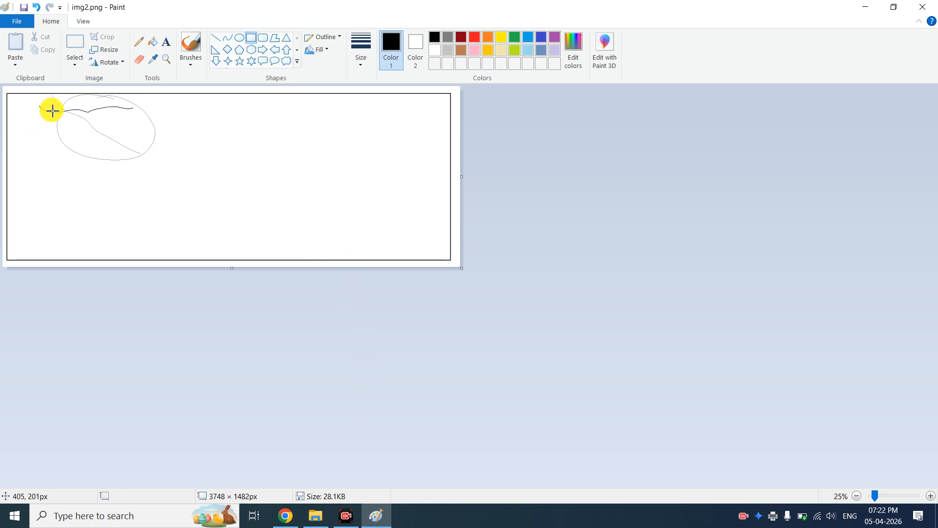
drag(20, 107, 434, 251)
click(238, 320)
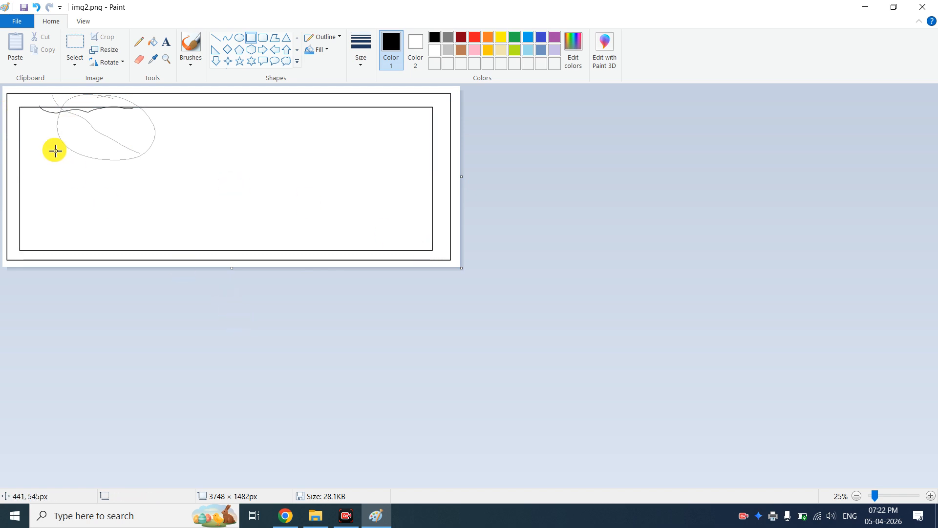
drag(51, 127, 389, 236)
click(341, 377)
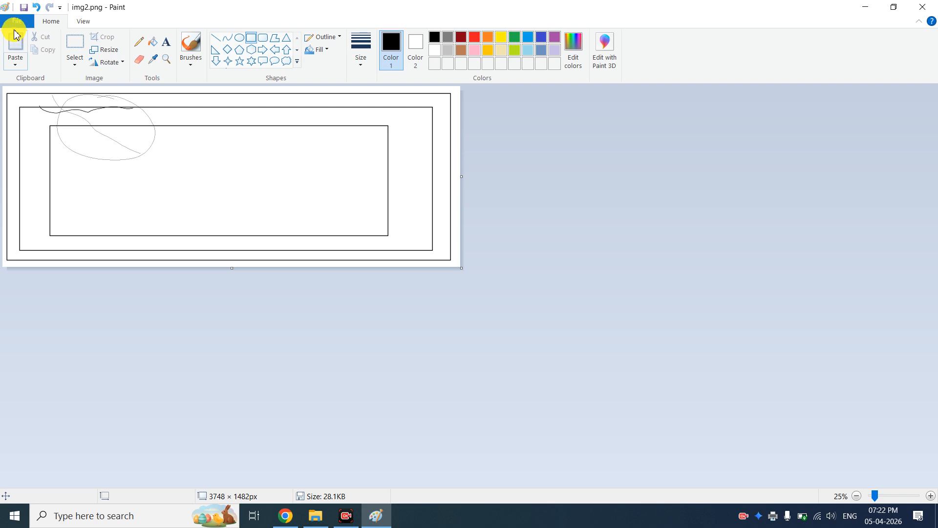
Set the picture as the desktop background, saving its changes, and minimise the window to view the desktop.
click(53, 235)
click(510, 291)
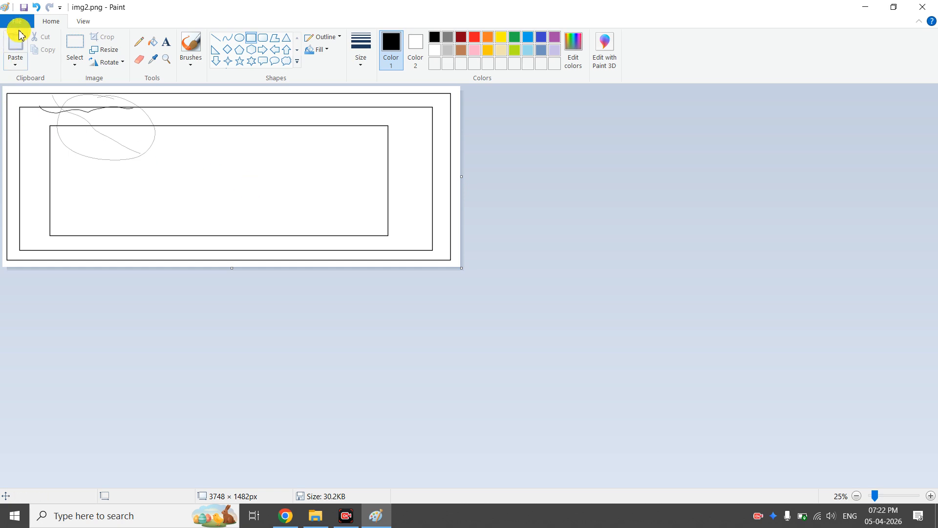
click(382, 515)
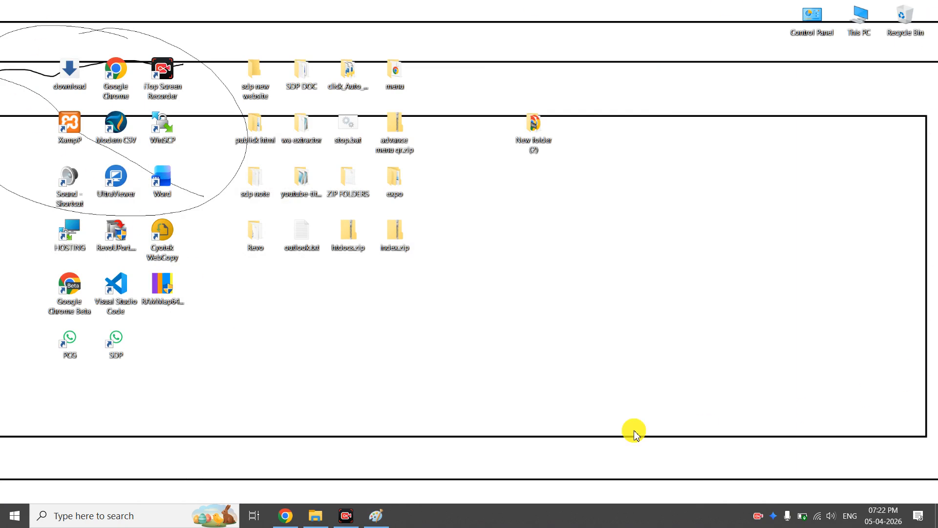
Switch to Chrome to read the File Tab notes on Properties, About Paint and Exit, and return to Paint.
click(292, 514)
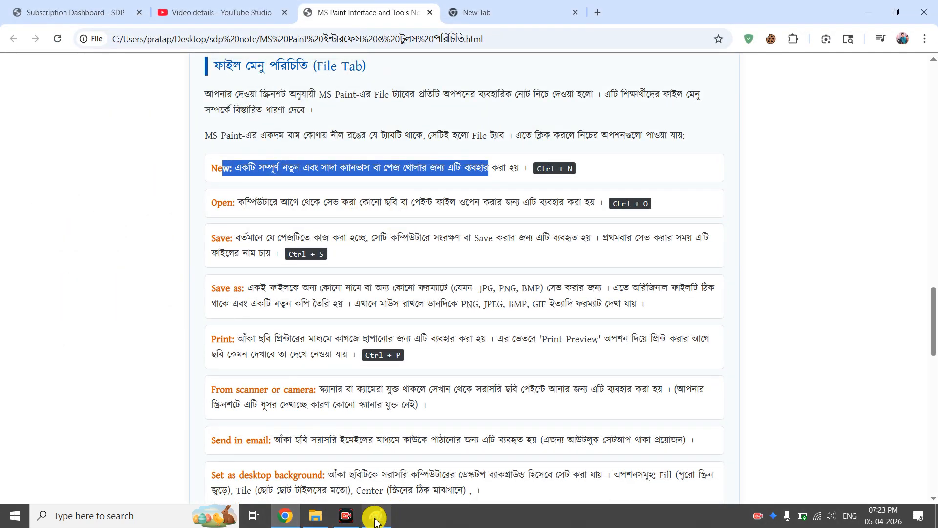
click(376, 518)
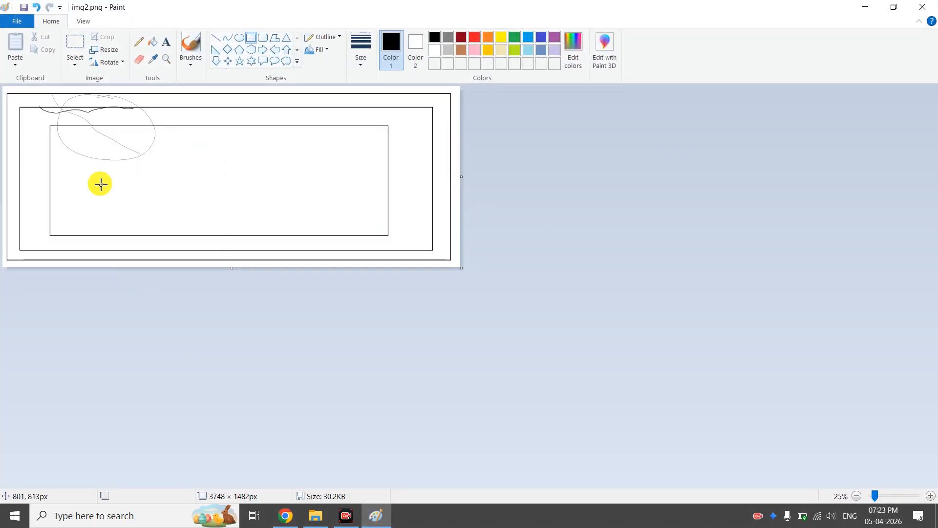
click(19, 22)
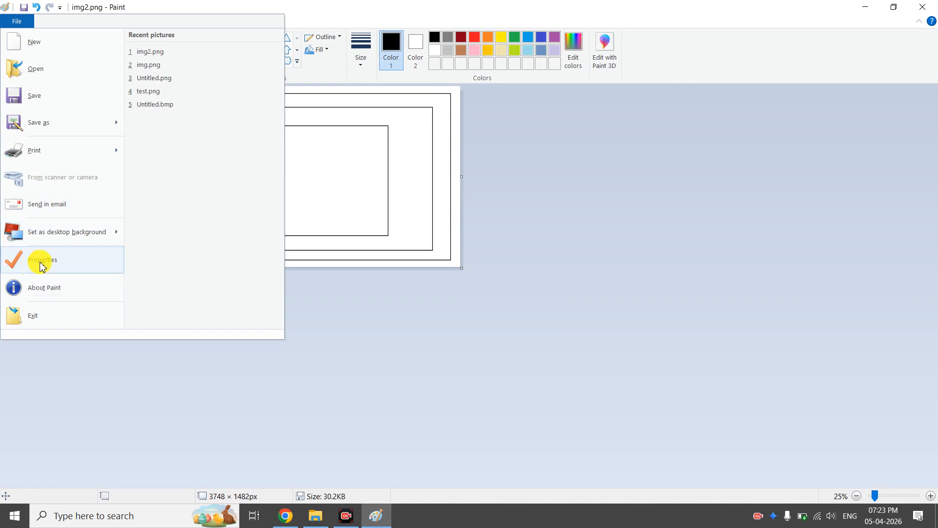
click(294, 525)
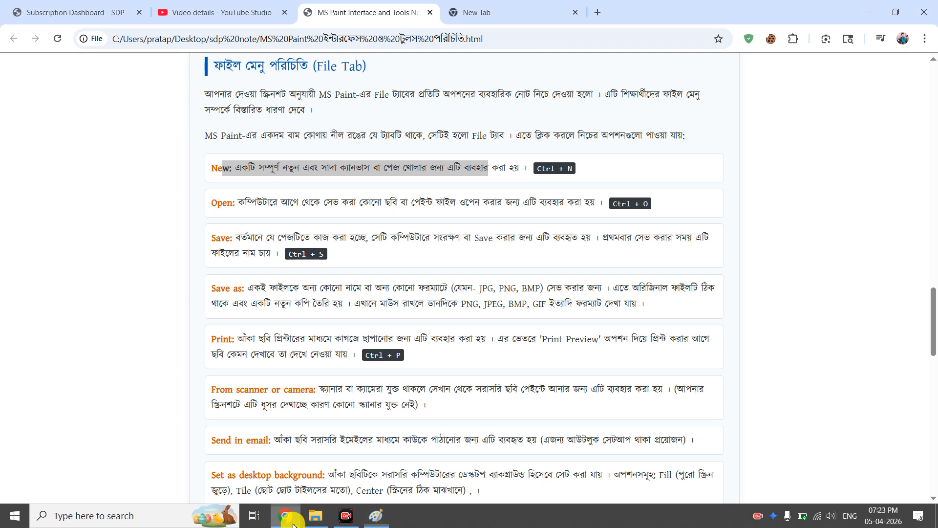
scroll(284, 326, down, 5)
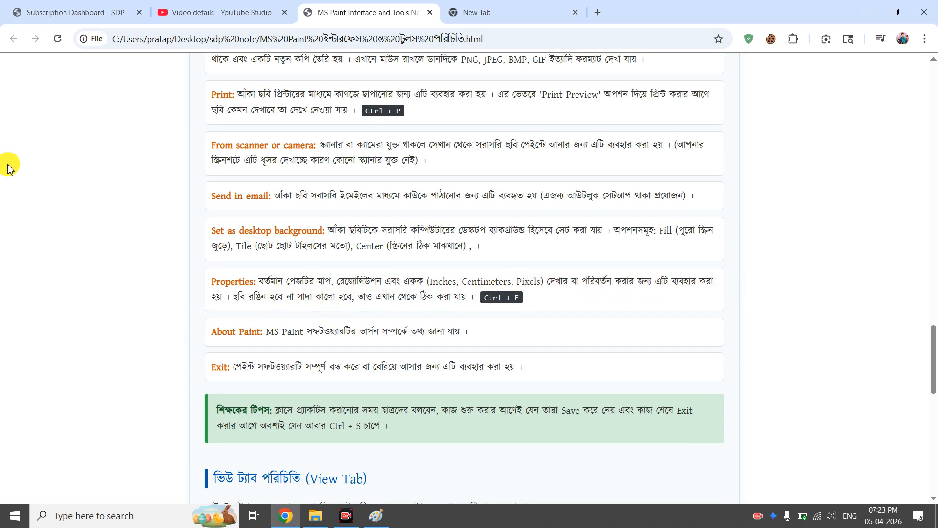
click(385, 516)
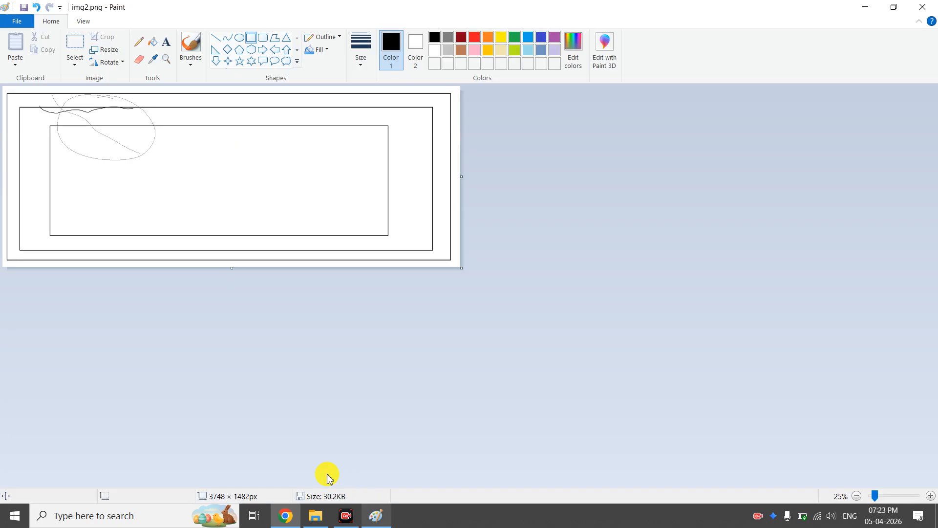
Examine the image properties, including file attributes, units, colors and size, and close them without changes.
click(15, 23)
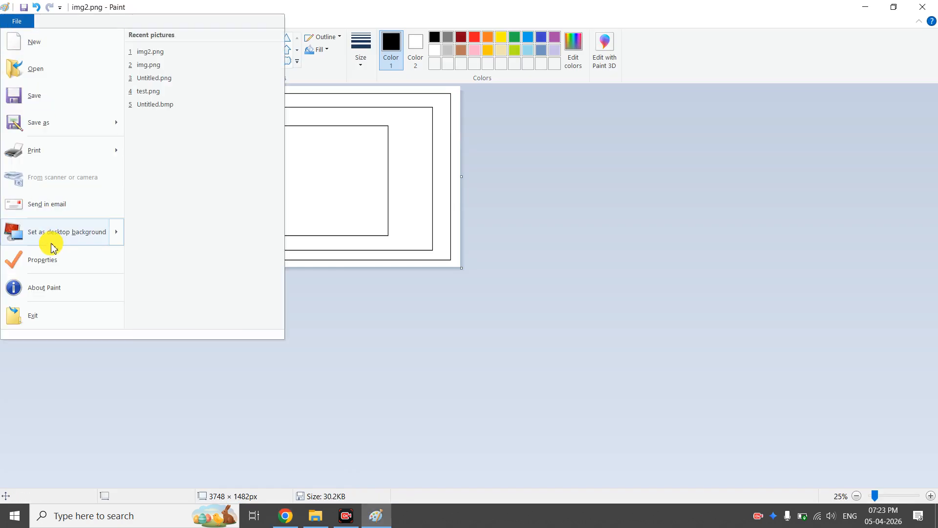
click(46, 259)
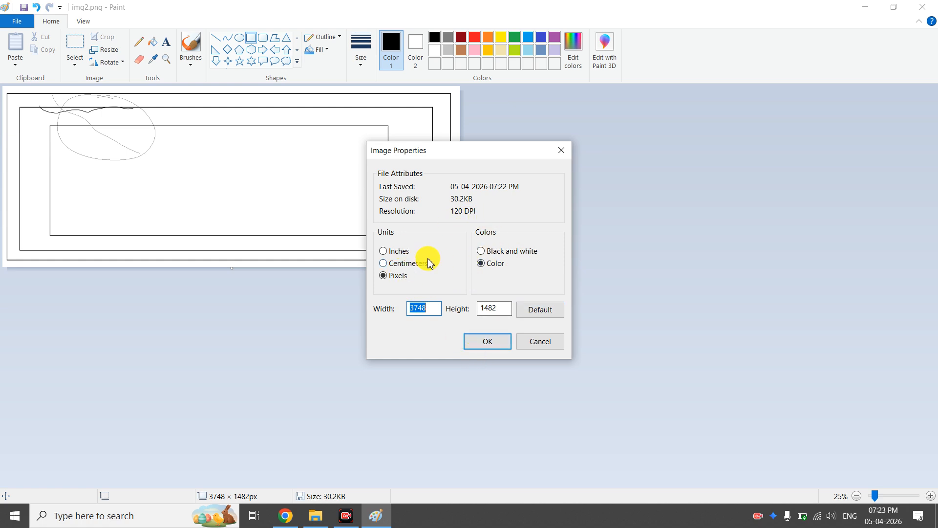
click(565, 152)
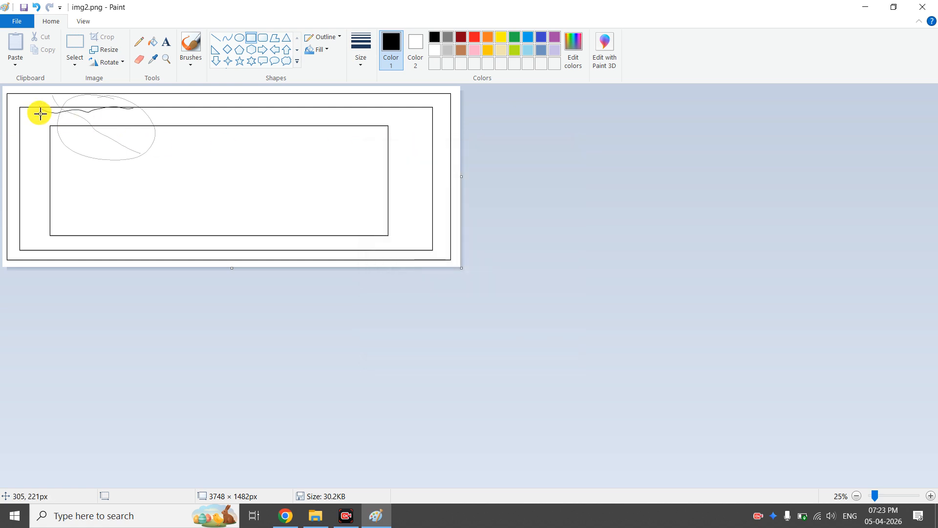
Switch to Chrome to review the notes describing the About Paint and Exit commands, and return to Paint.
click(14, 26)
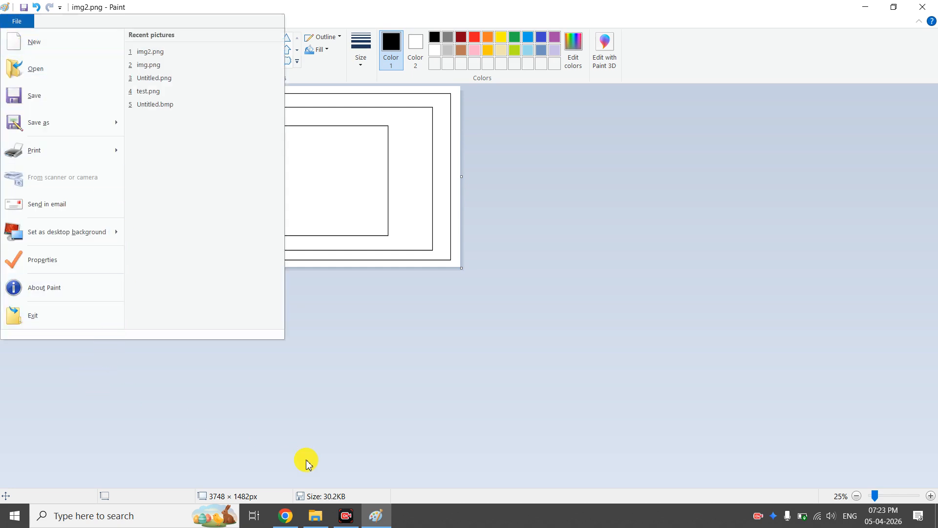
click(283, 516)
scroll(346, 342, down, 1)
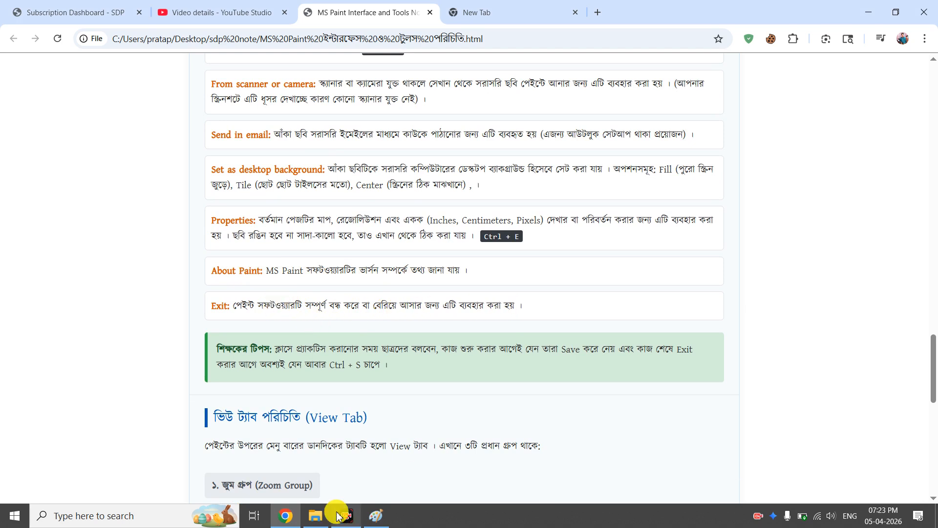
click(376, 515)
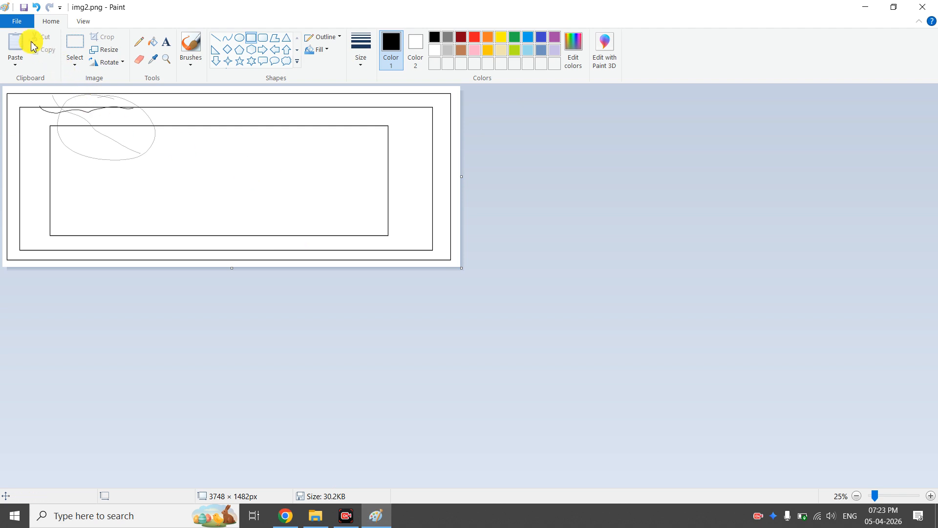
View the About Paint version and licence information and close it.
click(17, 21)
click(49, 290)
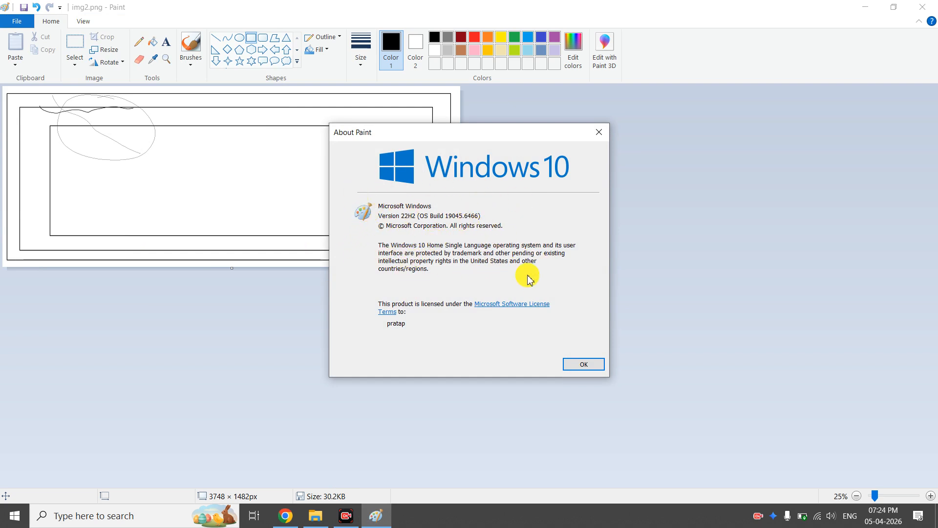
click(599, 132)
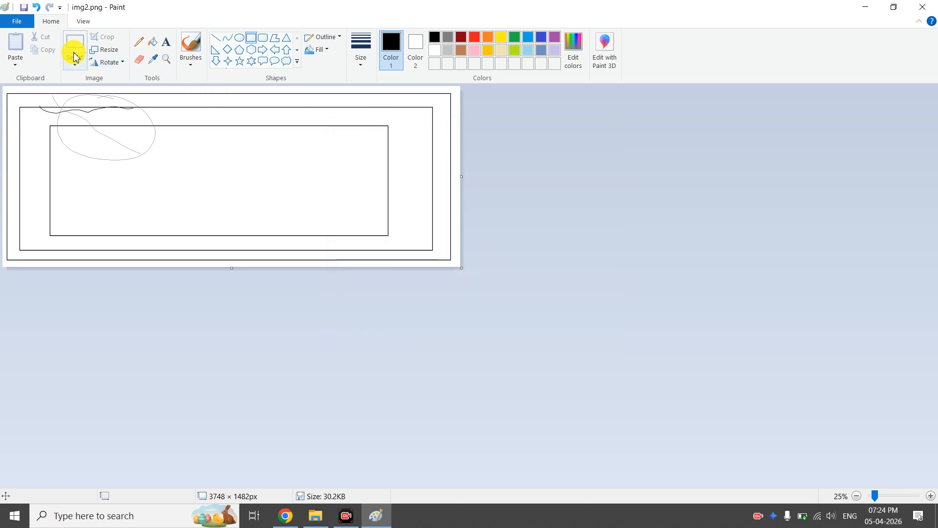
Close the img2.png picture by exiting Paint with the Exit command.
click(17, 21)
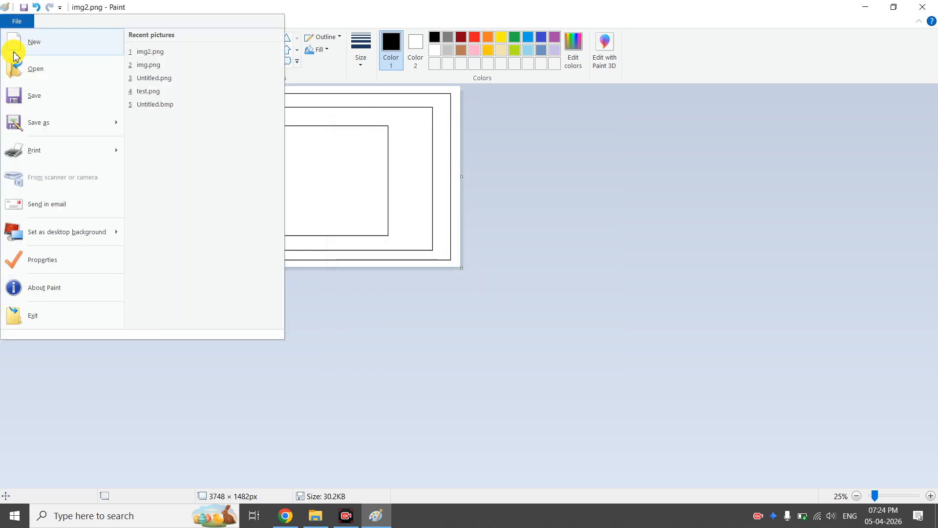
click(44, 323)
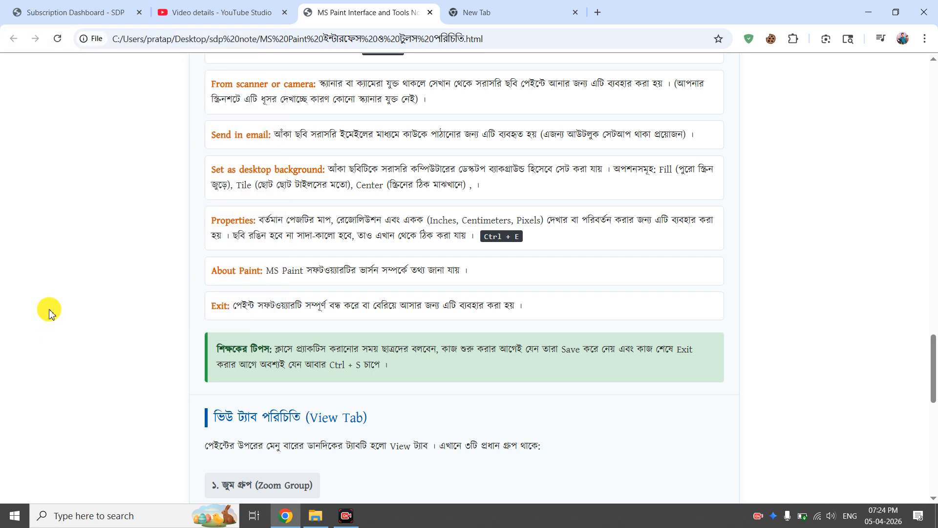